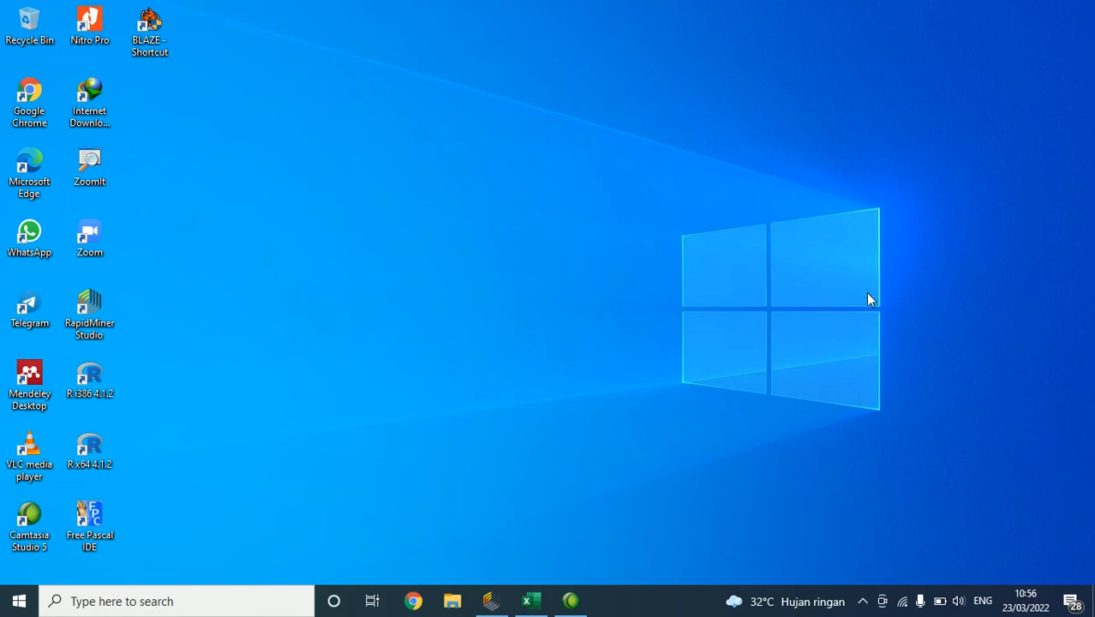
# - Start on-screen drawing over the desktop and circle the RapidMiner Studio shortcut in red
pyautogui.hotkey('ctrl', '2')
pyautogui.scroll(1, 320, 286)
pyautogui.scroll(-1, 90, 308)
pyautogui.moveTo(844, 294); pyautogui.dragTo(829, 295)
pyautogui.moveTo(134, 272)
pyautogui.mouseDown()
pyautogui.moveTo(65, 281)
pyautogui.moveTo(96, 344)
pyautogui.moveTo(121, 277)
pyautogui.mouseUp()
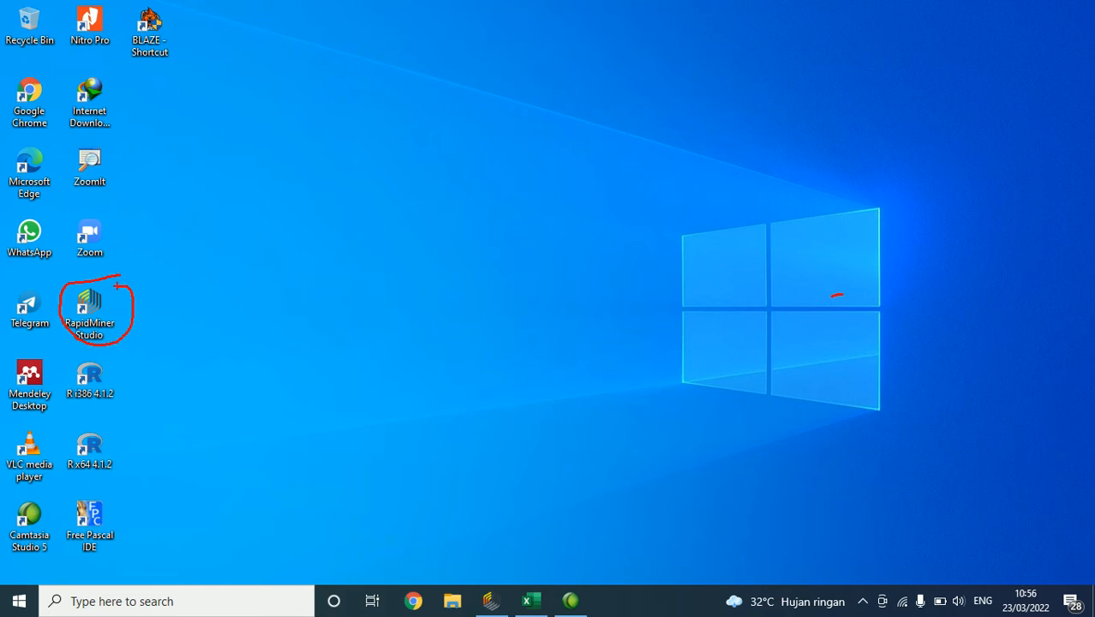
# - Write the red on-screen note "Algoritma Apriori=> Asosiasi Rule" across the upper part of the desktop
pyautogui.moveTo(171, 172); pyautogui.dragTo(171, 85)
pyautogui.write('Algoritm')
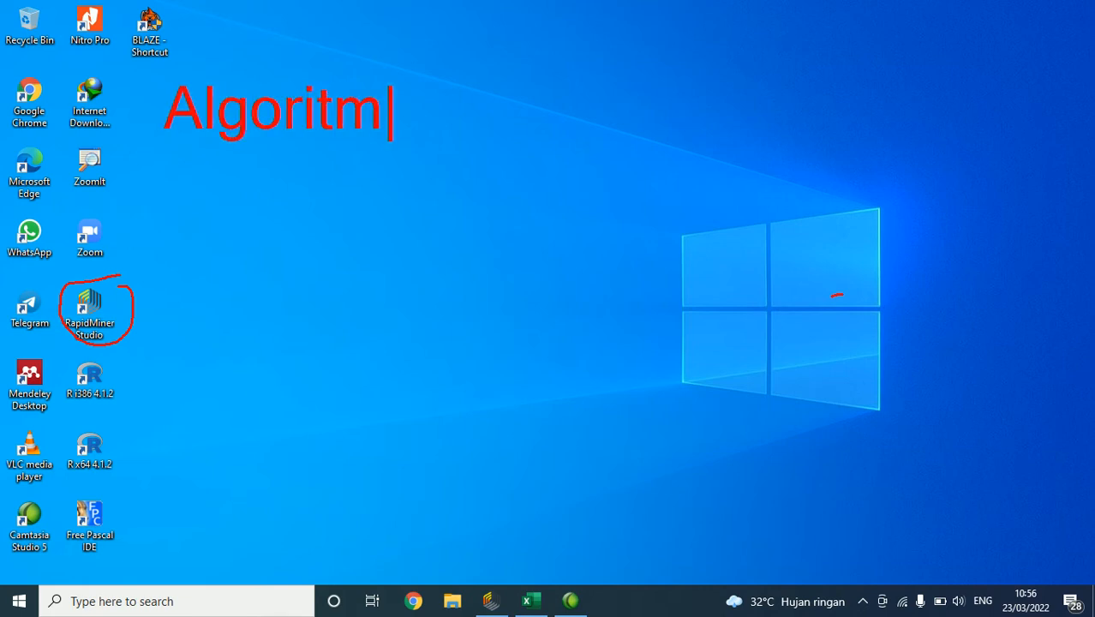
pyautogui.write('a Apriori')
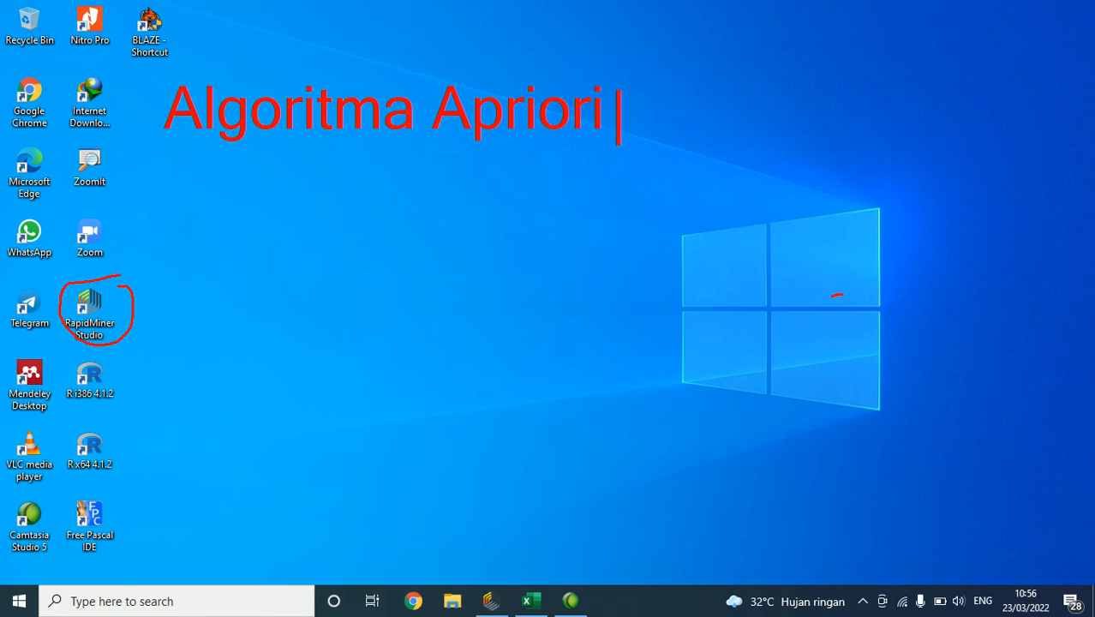
pyautogui.write('=> Asosia')
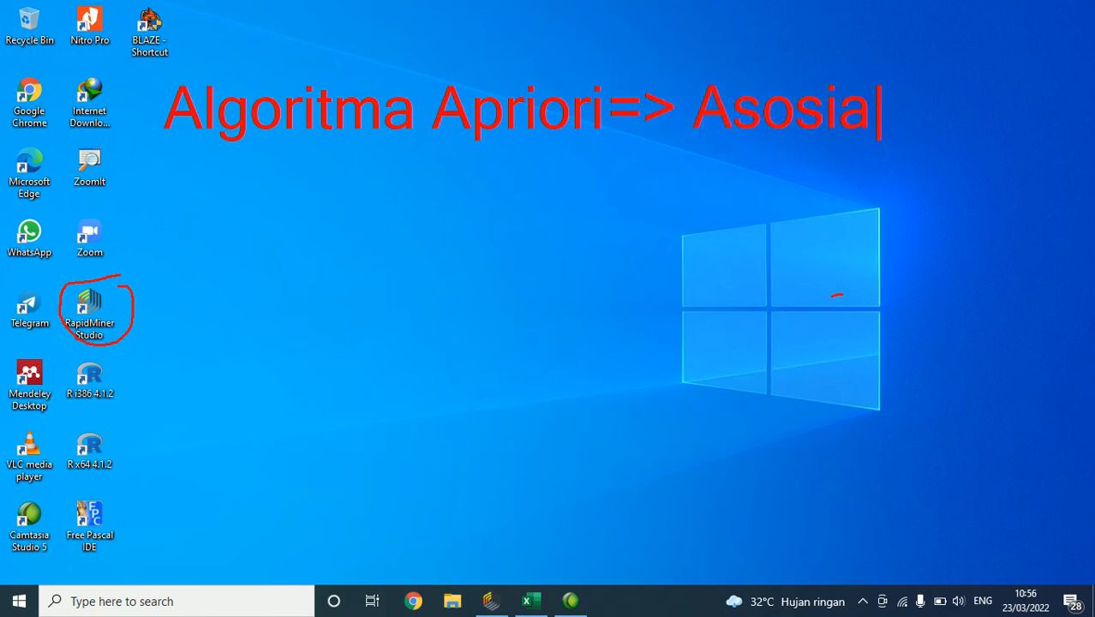
pyautogui.write('si Rule')
pyautogui.press('Escape')
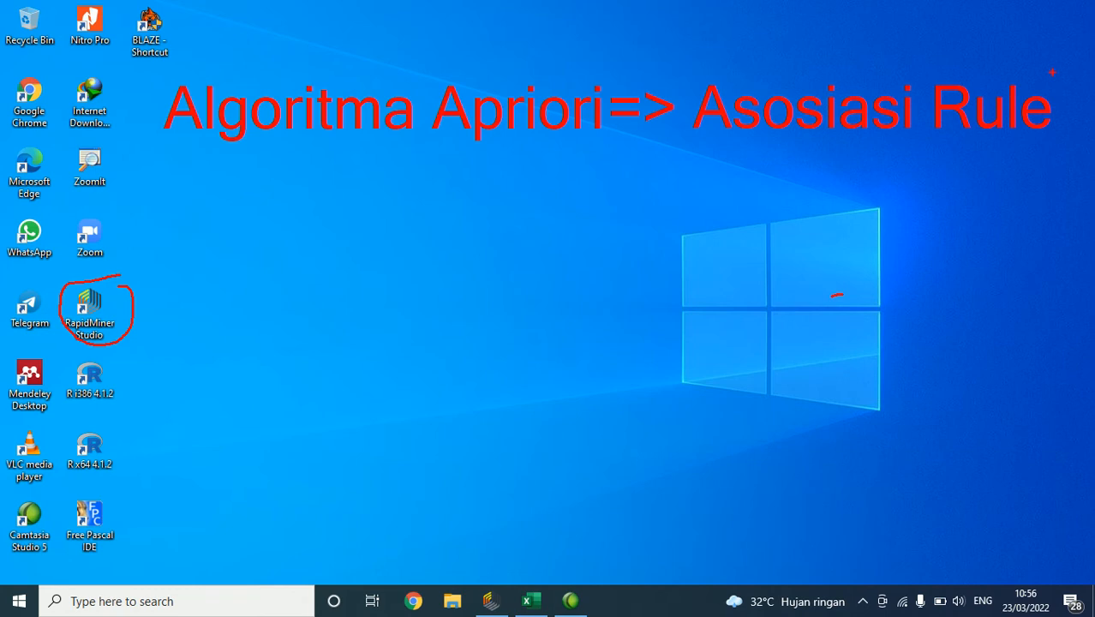
# - Bracket "Algoritma Apriori" with an arrow towards the RapidMiner Studio shortcut, and underline "Asosiasi Rule"
pyautogui.moveTo(162, 140)
pyautogui.mouseDown()
pyautogui.moveTo(160, 171)
pyautogui.moveTo(526, 168)
pyautogui.moveTo(604, 153)
pyautogui.mouseUp()
pyautogui.moveTo(367, 175)
pyautogui.mouseDown()
pyautogui.moveTo(363, 272)
pyautogui.moveTo(335, 289)
pyautogui.moveTo(164, 287)
pyautogui.moveTo(185, 301)
pyautogui.moveTo(181, 276)
pyautogui.moveTo(192, 269)
pyautogui.mouseUp()
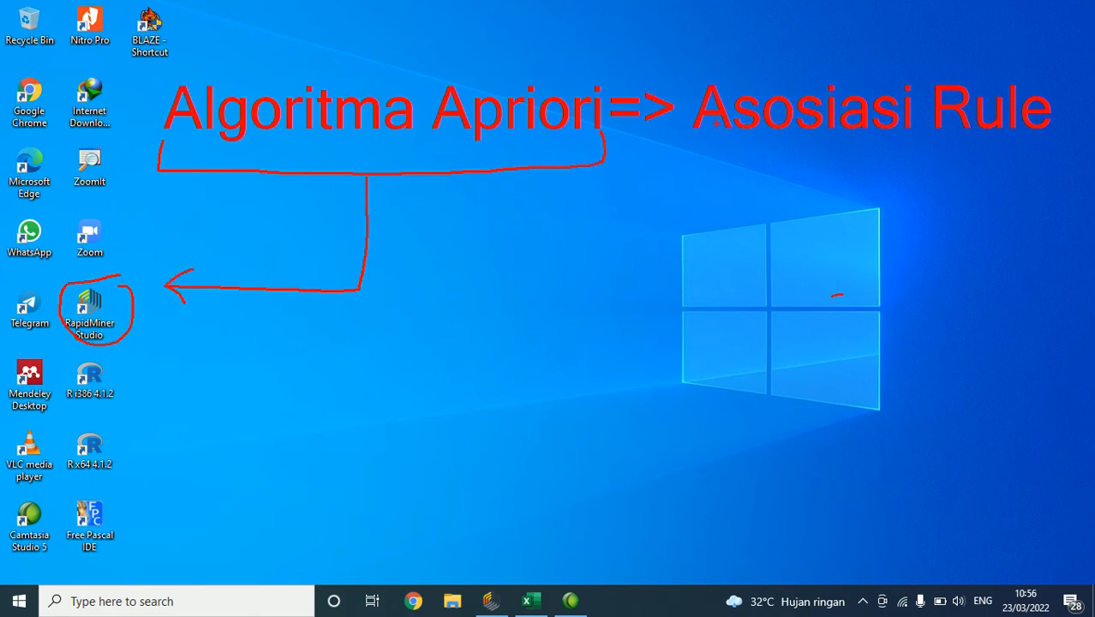
pyautogui.moveTo(689, 137); pyautogui.dragTo(802, 149)
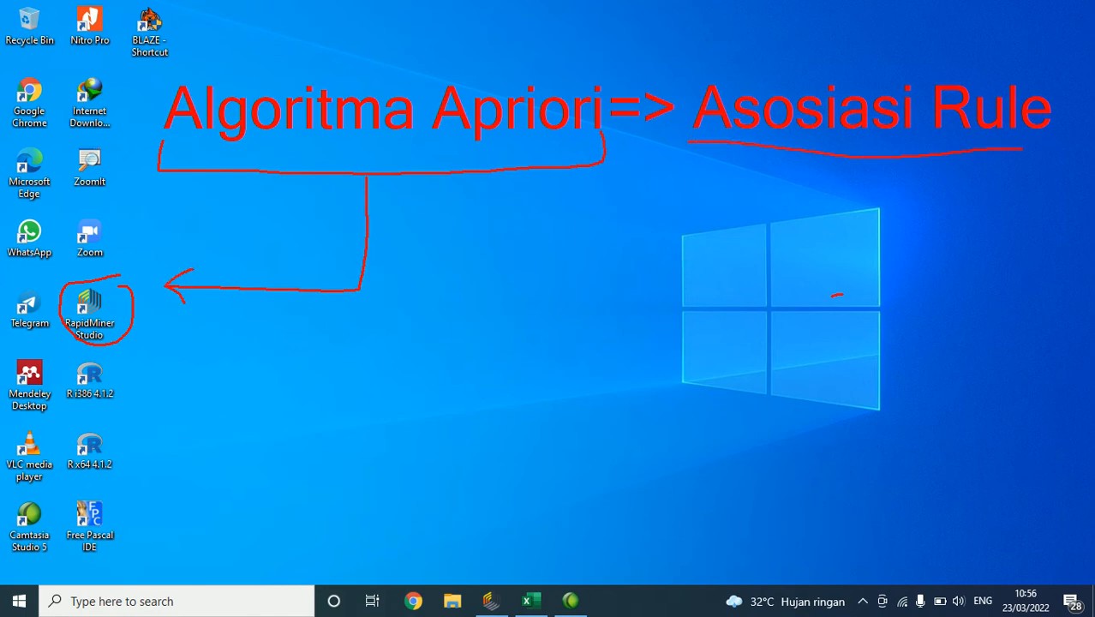
# - Draw an arrow below "Asosiasi Rule", write "Support" and "Confidence" on two lines under it, and clear all annotations
pyautogui.moveTo(816, 173)
pyautogui.mouseDown()
pyautogui.moveTo(837, 210)
pyautogui.moveTo(886, 194)
pyautogui.mouseUp()
pyautogui.write('tSupport')
pyautogui.press('Return')
pyautogui.write('Confidenc')
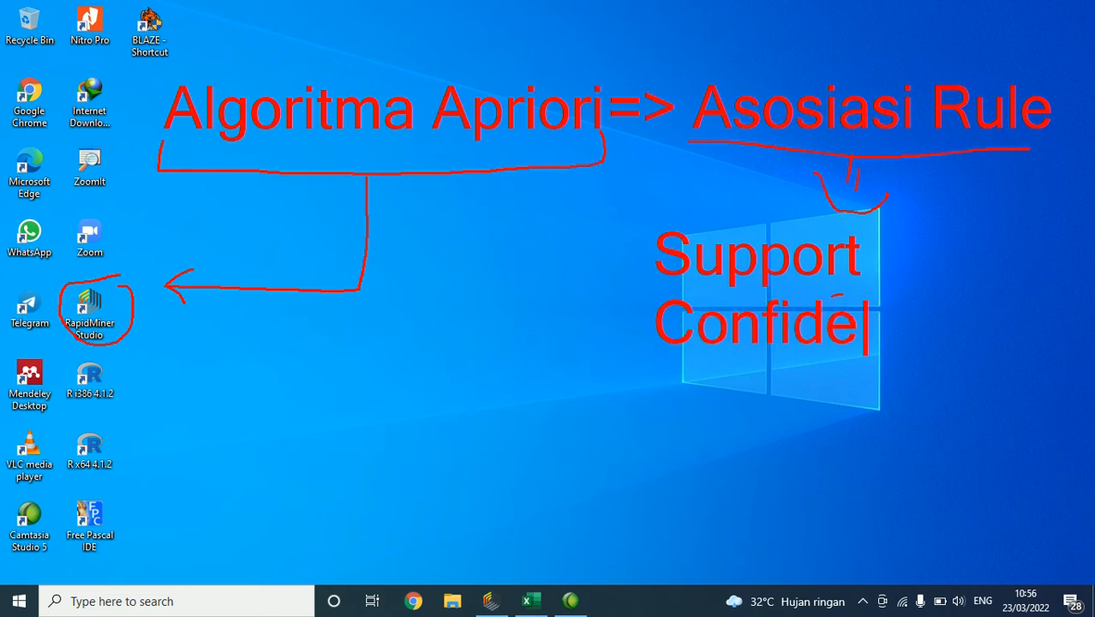
pyautogui.press('BackSpace')
pyautogui.write('nce')
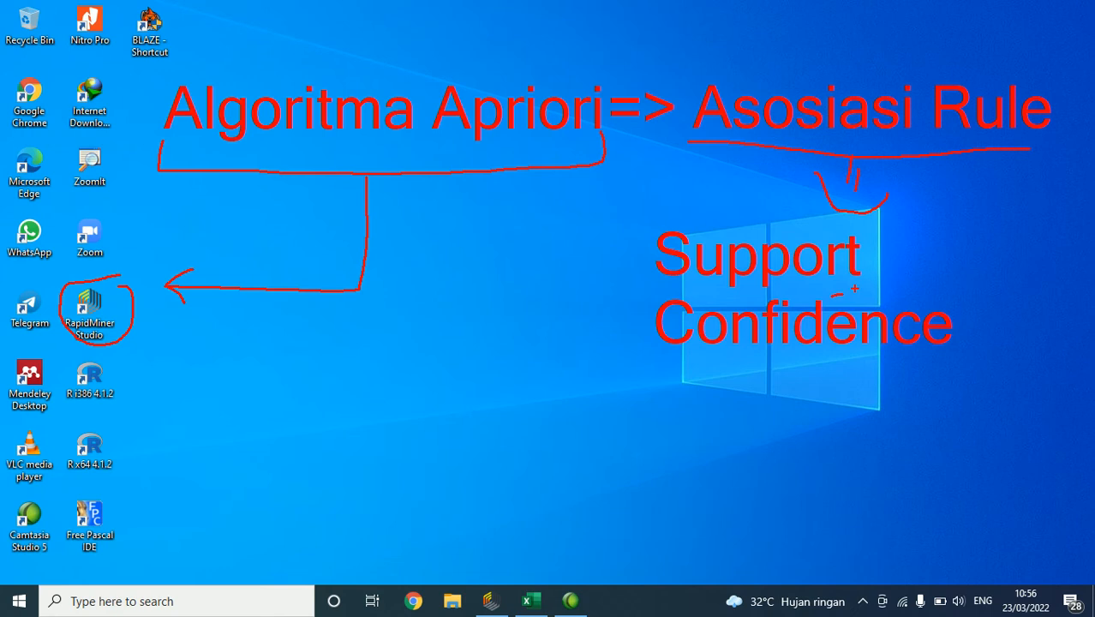
pyautogui.press('Escape')
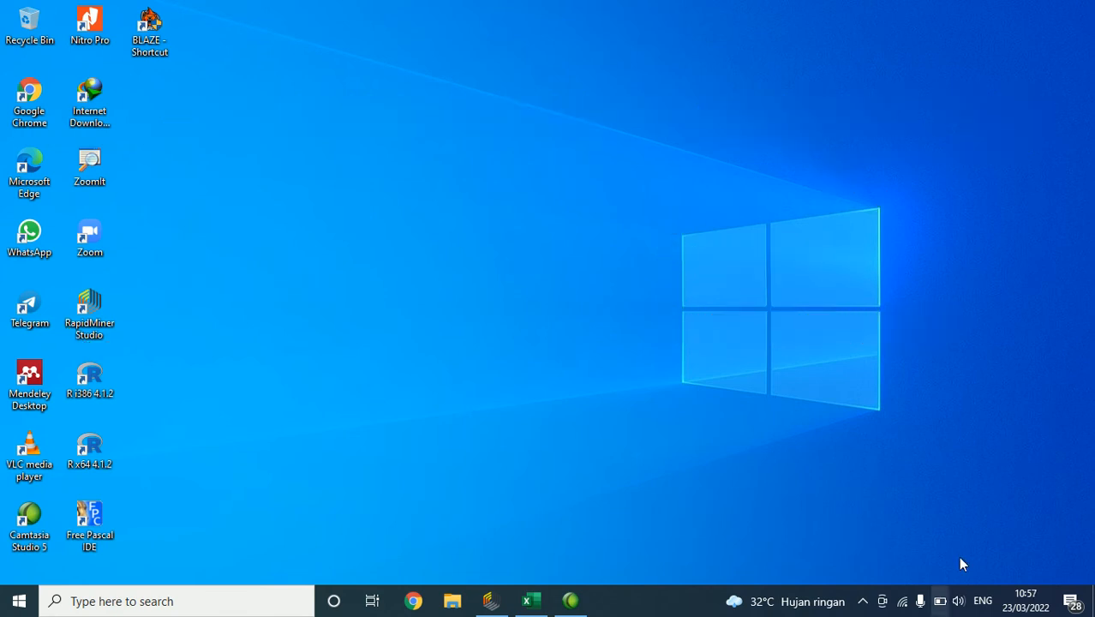
# - Switch to RapidMiner Studio and collapse the Modeling operator folder
pyautogui.click(506, 602)
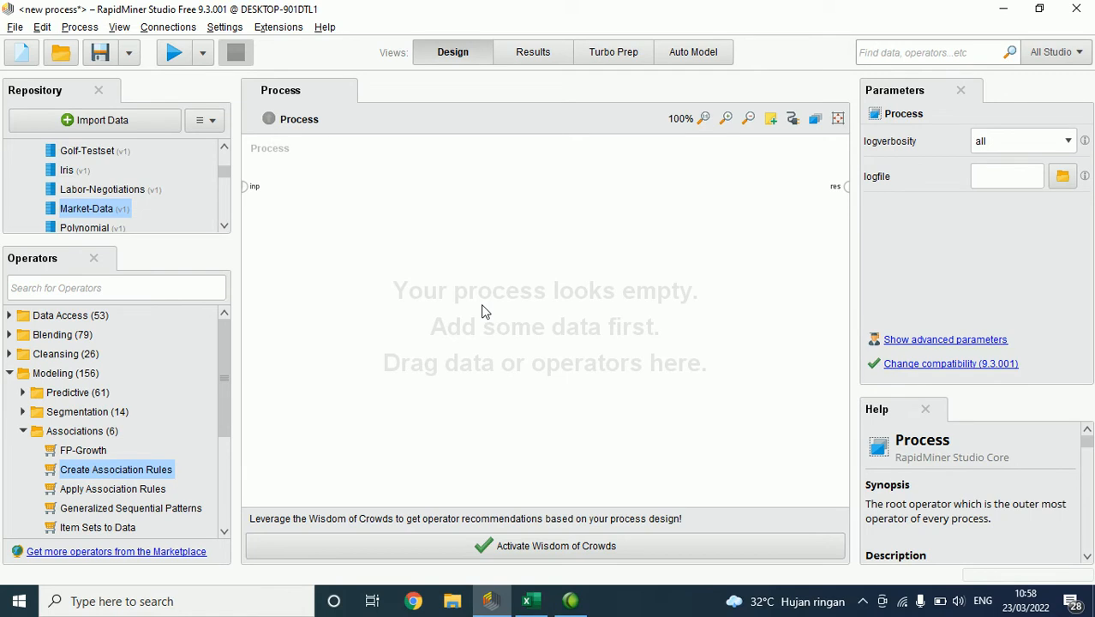
pyautogui.doubleClick(51, 374)
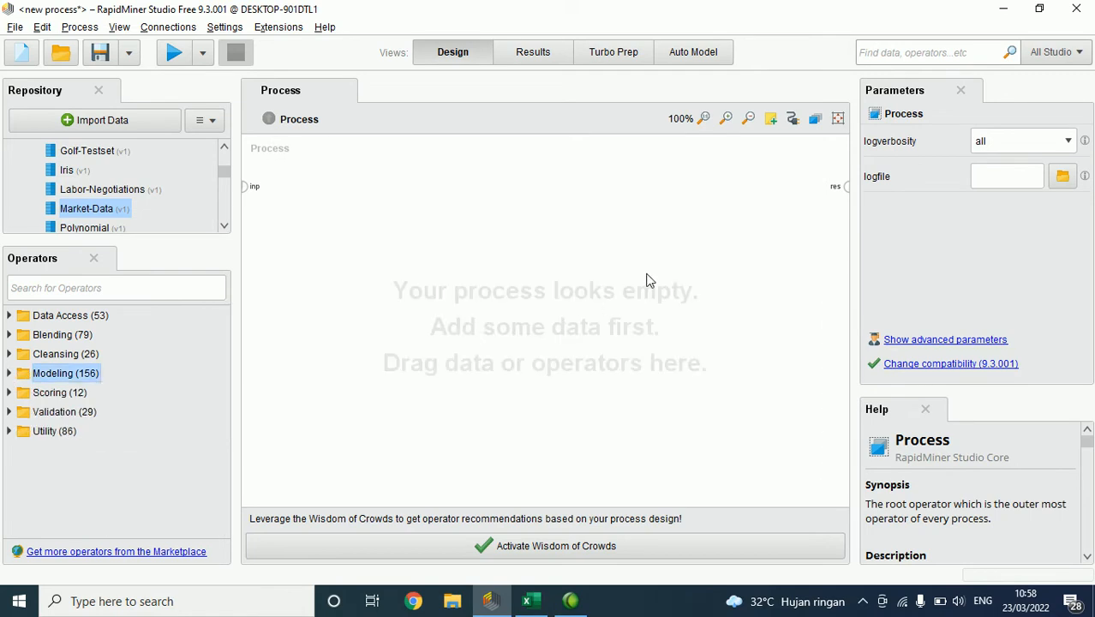
# - Switch to the Data Pengujian Apriori workbook in Excel and examine the customer entries in the Pelanggan column
pyautogui.click(529, 601)
pyautogui.click(452, 306)
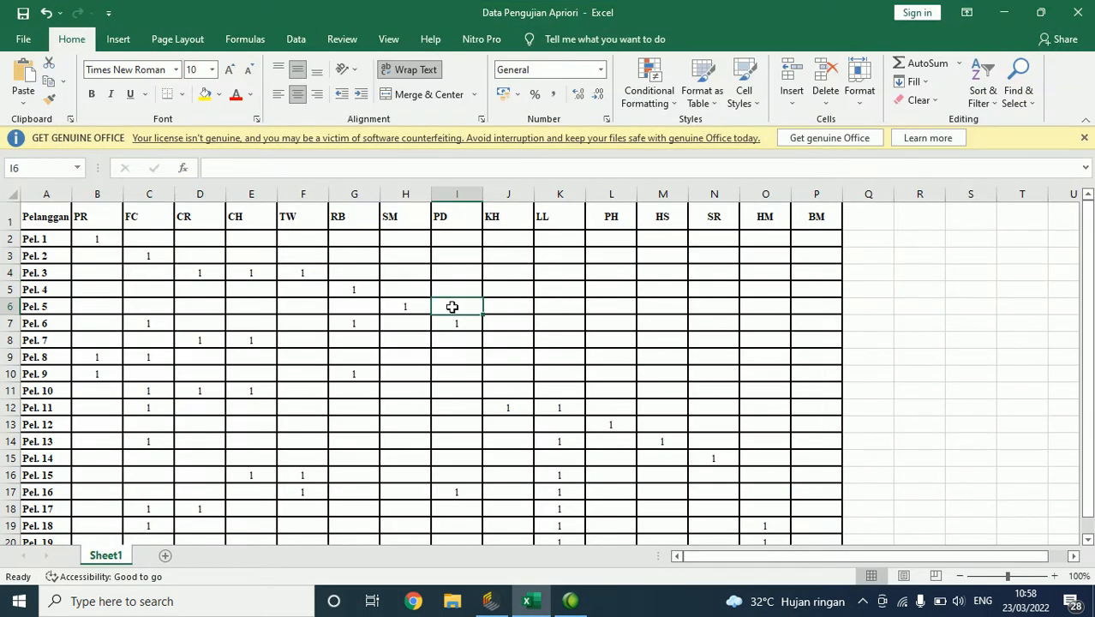
pyautogui.click(51, 238)
pyautogui.hotkey('ctrl', 'shift', 'Down')
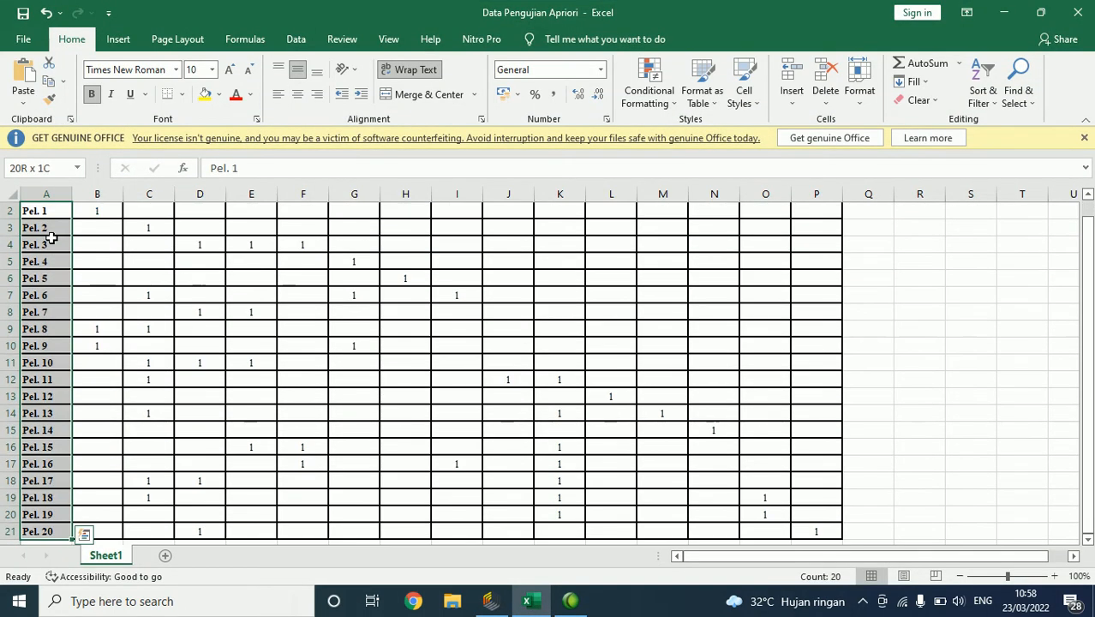
pyautogui.scroll(1, 257, 298)
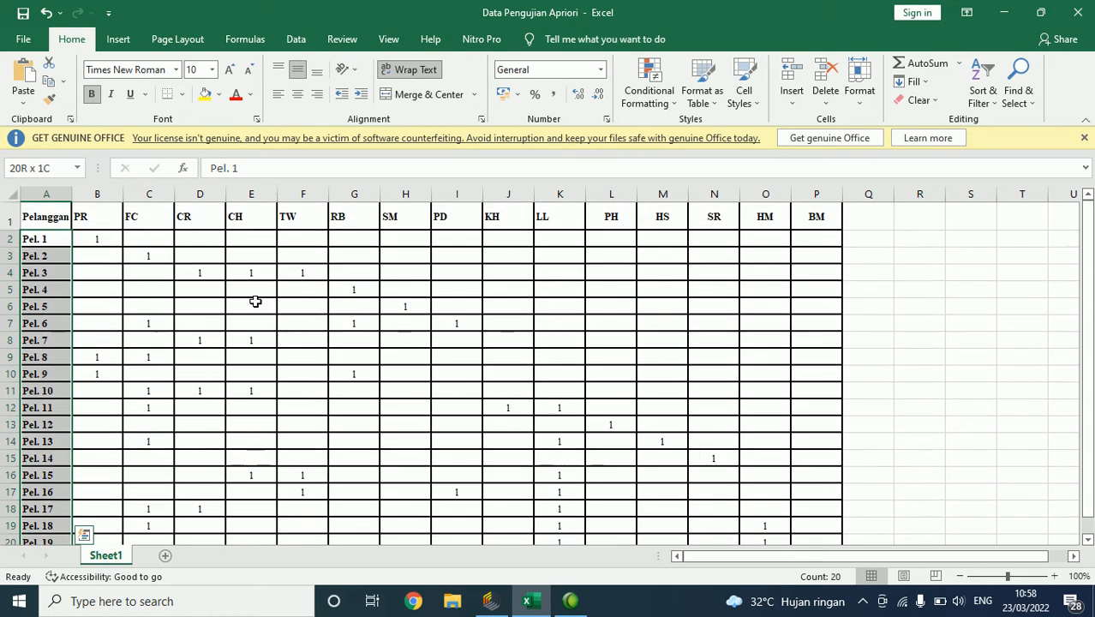
pyautogui.click(8, 256)
pyautogui.click(33, 239)
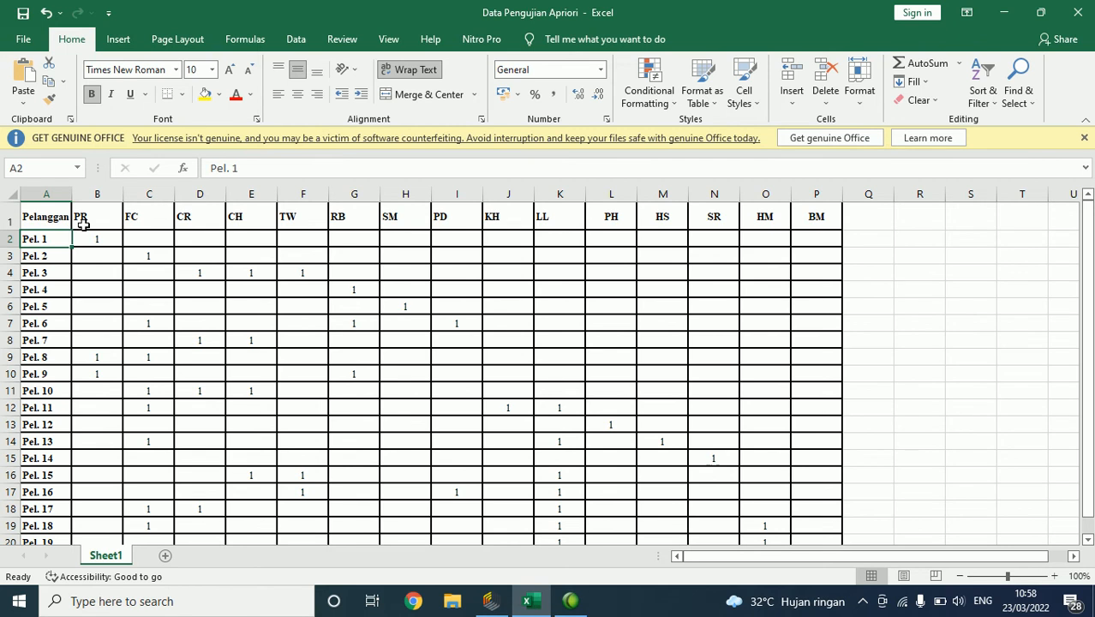
# - Examine the product code headers from PR to BM and the purchase marks of the first two customers
pyautogui.click(80, 220)
pyautogui.click(130, 216)
pyautogui.click(199, 212)
pyautogui.click(126, 225)
pyautogui.click(93, 228)
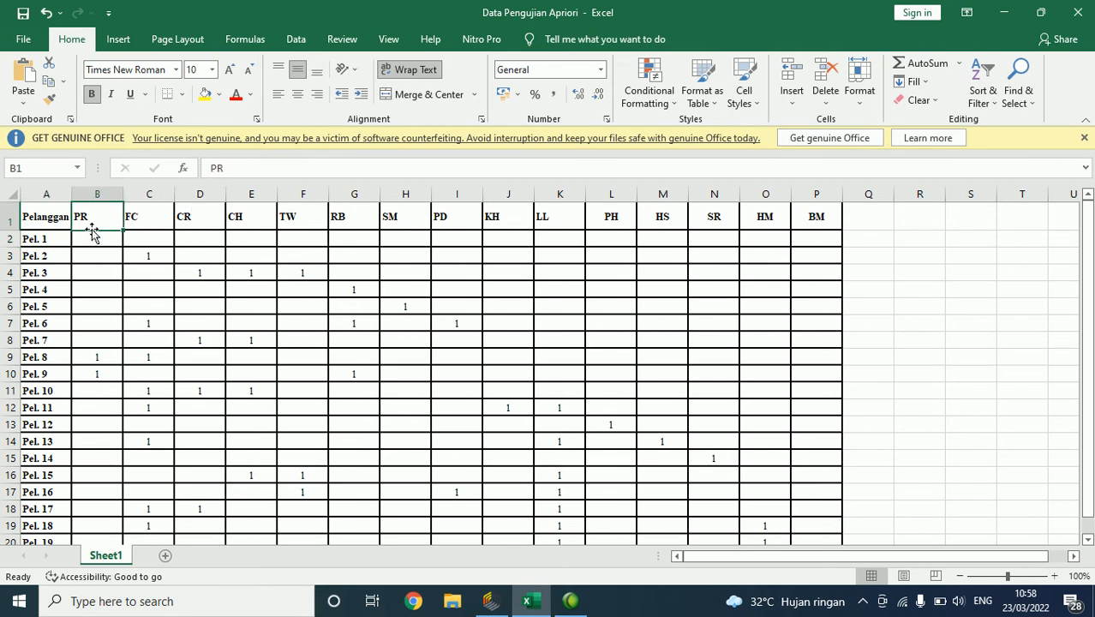
pyautogui.click(821, 208)
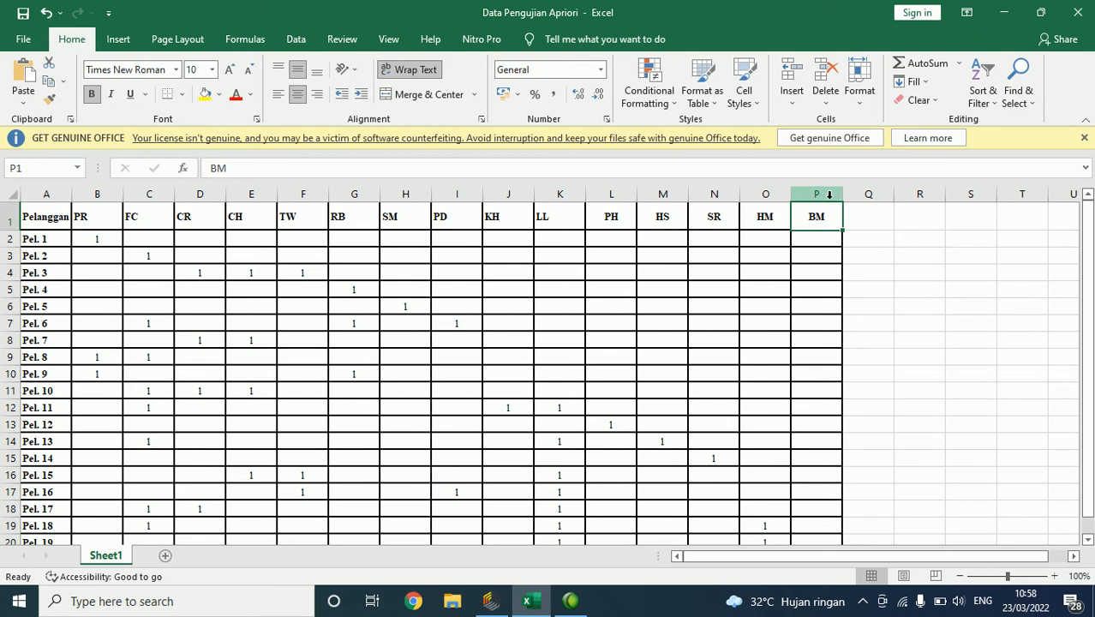
pyautogui.click(98, 238)
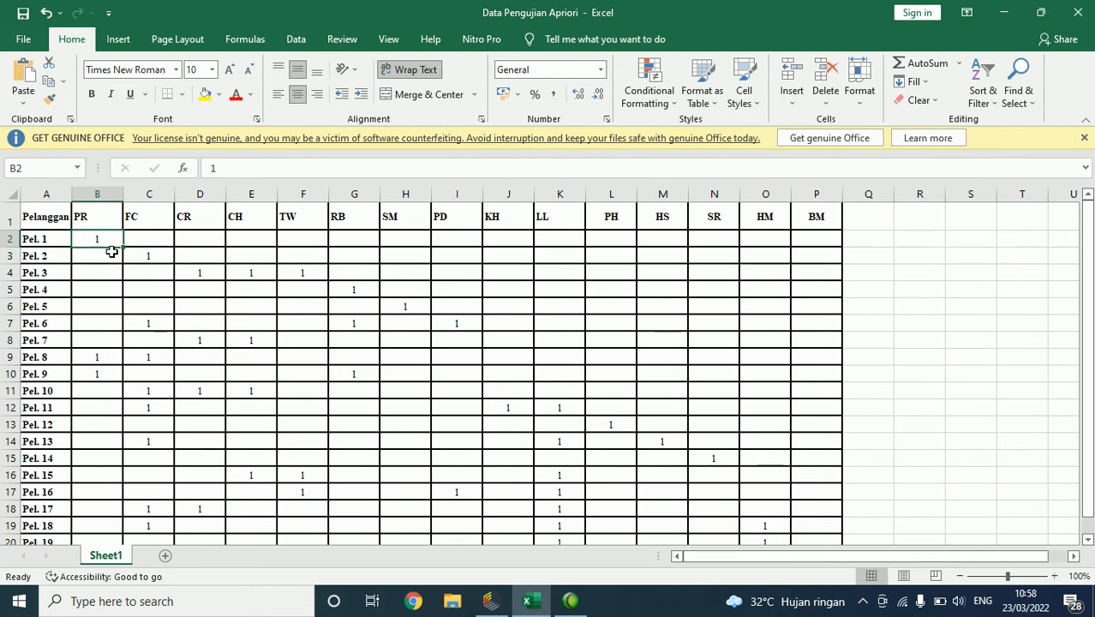
pyautogui.click(150, 253)
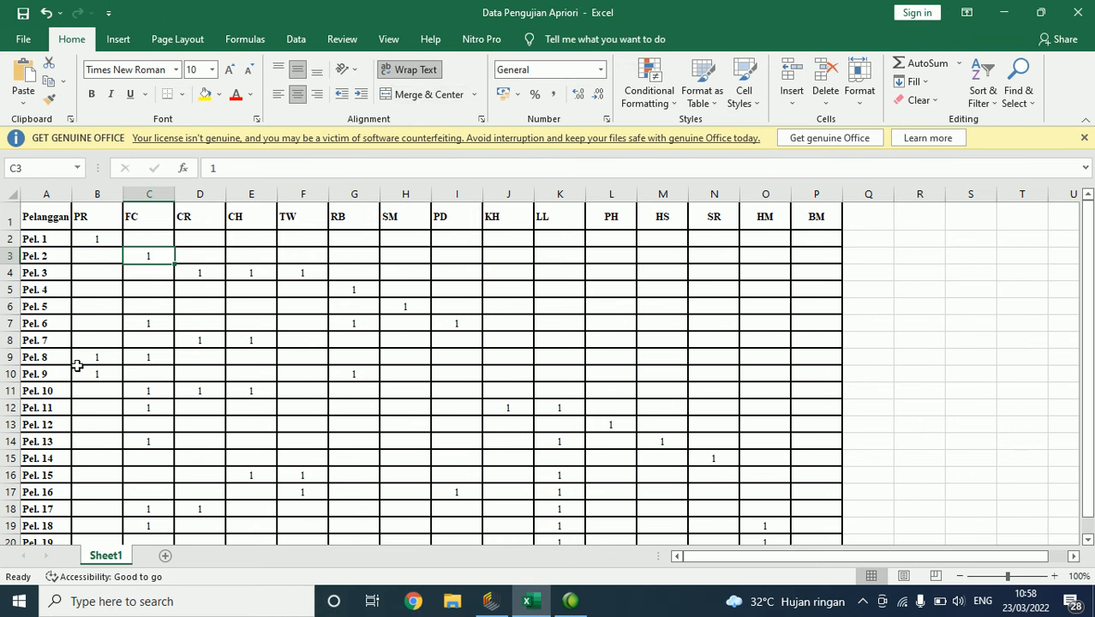
# - Switch back to RapidMiner Studio and activate the operator search
pyautogui.click(493, 601)
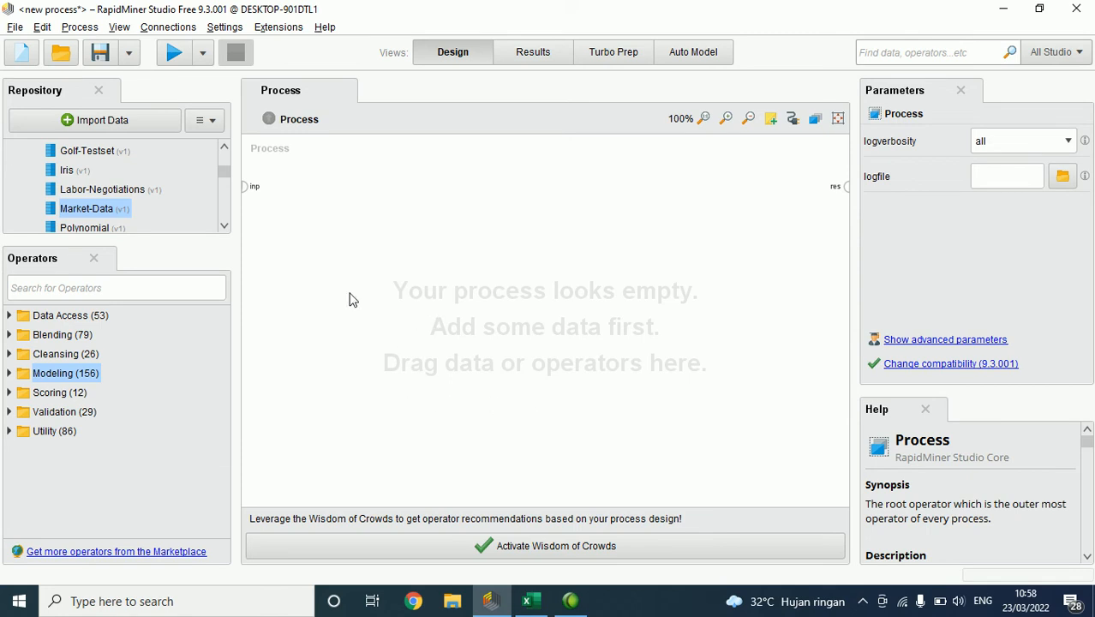
pyautogui.click(58, 291)
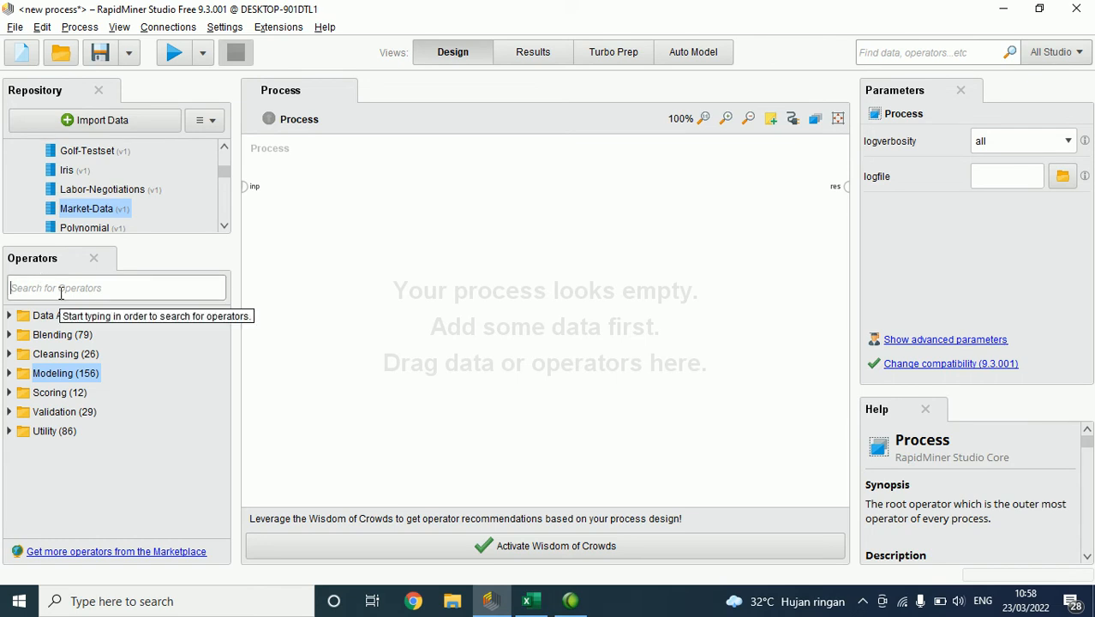
# - Circle the Import Data option in red, write the note "read" over the operator search, and clear the annotations
pyautogui.hotkey('ctrl', 'shift', 'd')
pyautogui.moveTo(94, 89)
pyautogui.mouseDown()
pyautogui.moveTo(93, 186)
pyautogui.moveTo(84, 71)
pyautogui.mouseUp()
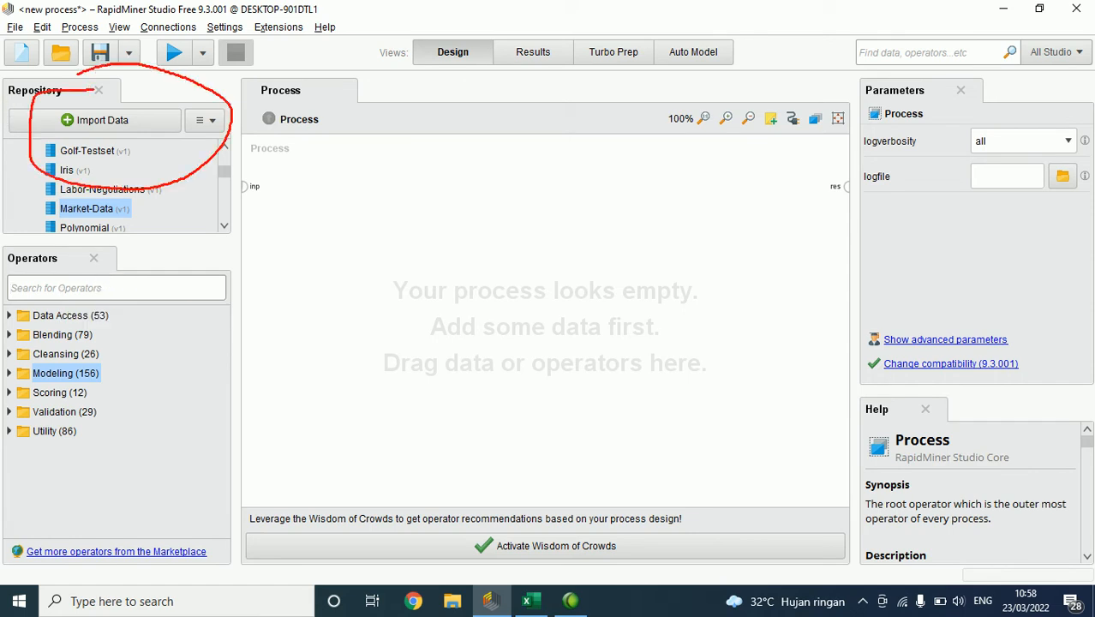
pyautogui.write('treal')
pyautogui.press('BackSpace')
pyautogui.write('d')
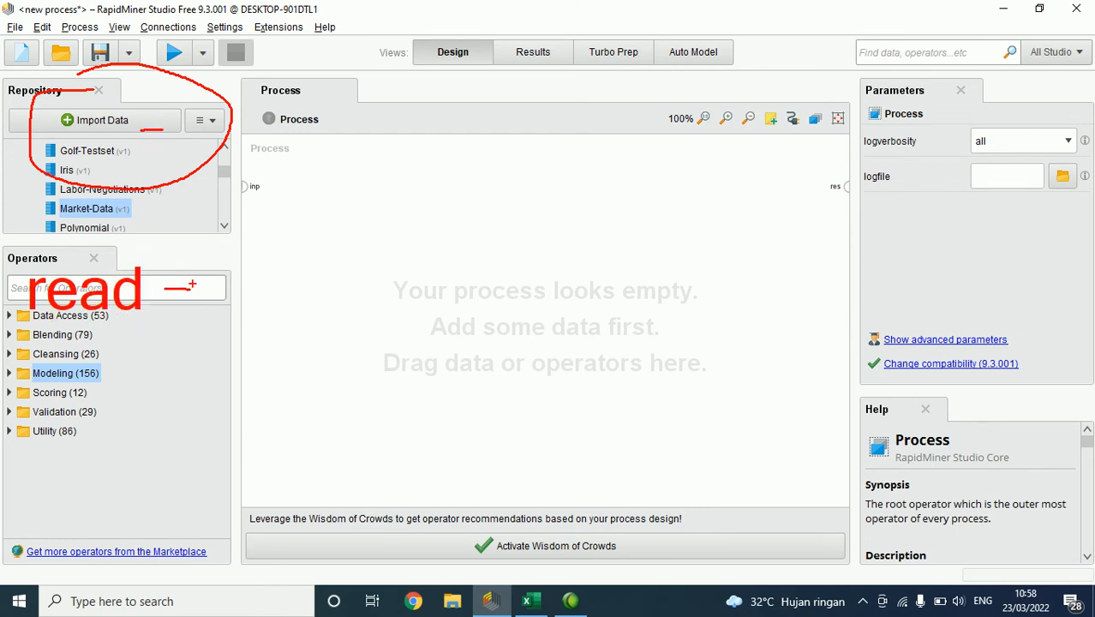
pyautogui.press('Escape')
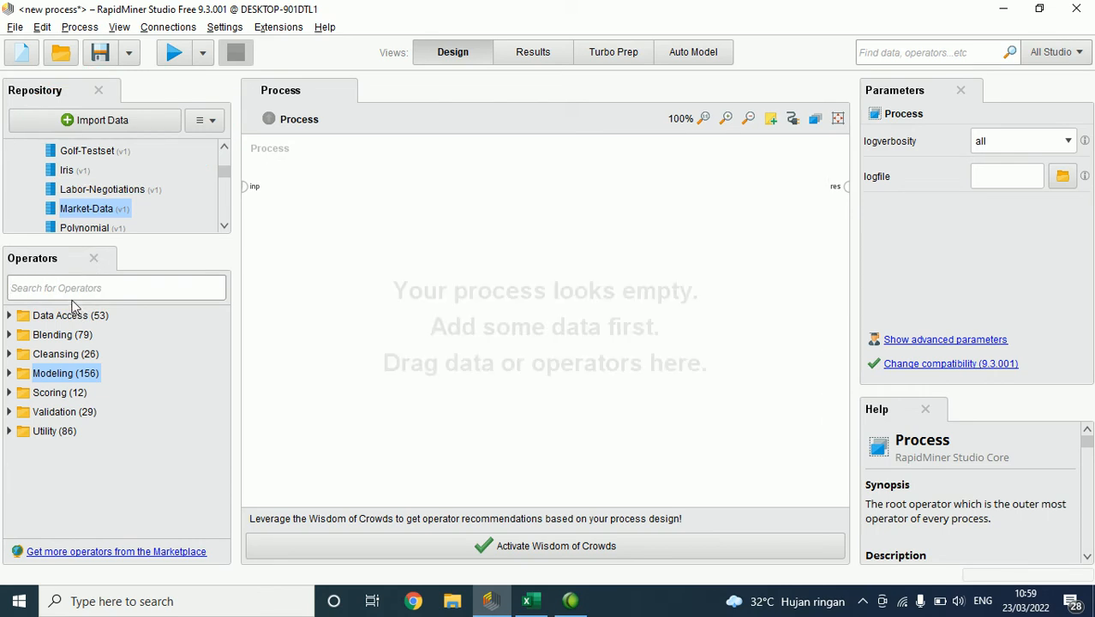
# - Search the operators for "read" and add a Read Excel operator to the process
pyautogui.click(42, 281)
pyautogui.write('read')
pyautogui.moveTo(92, 397); pyautogui.dragTo(338, 203)
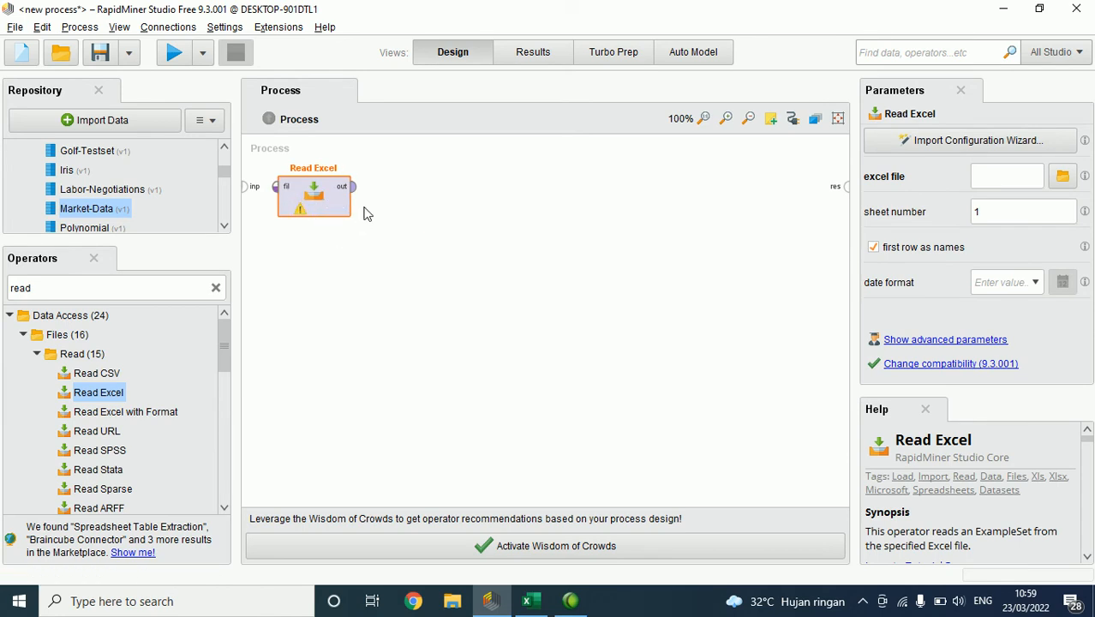
# - Configure Read Excel to import Data Pengujian Apriori.xlsx from Documents using the import configuration wizard
pyautogui.click(1003, 146)
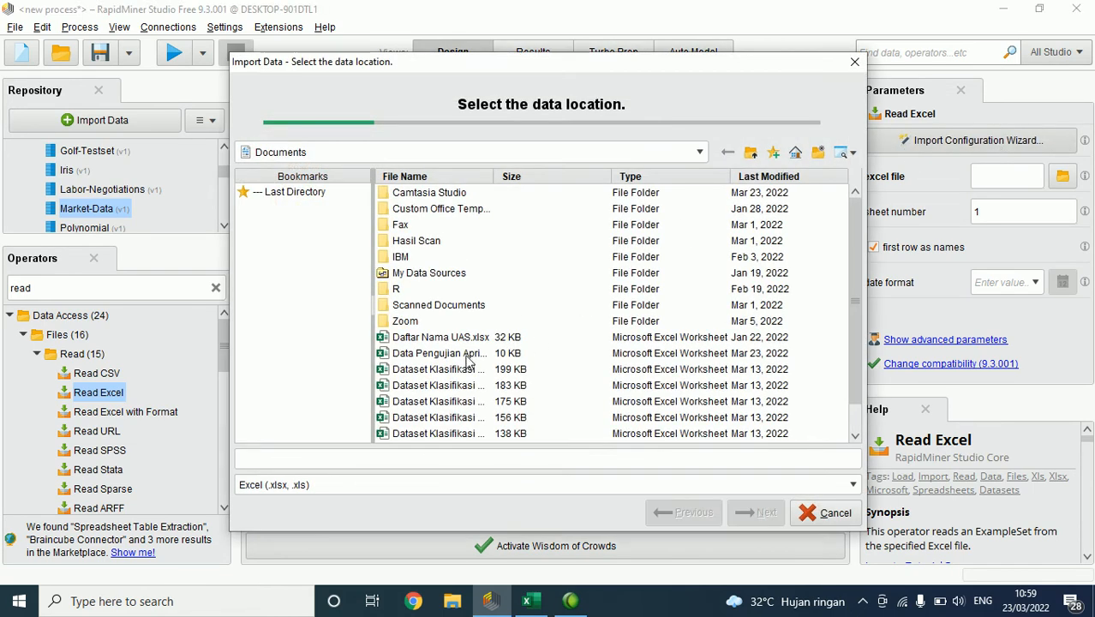
pyautogui.click(467, 354)
pyautogui.hotkey('alt', 'Tab')
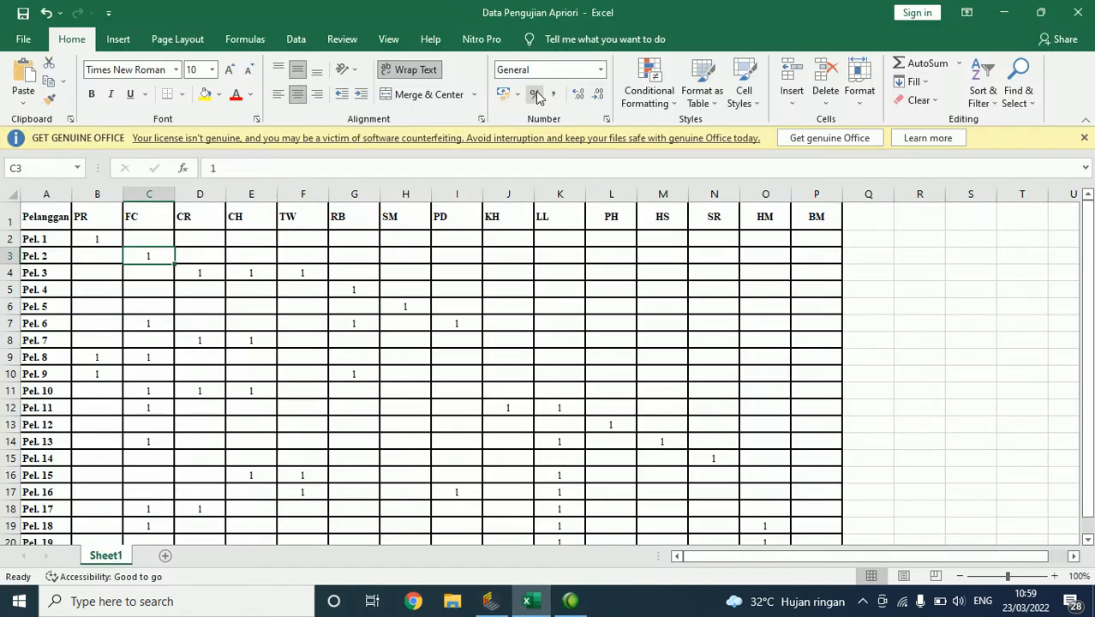
pyautogui.click(1010, 21)
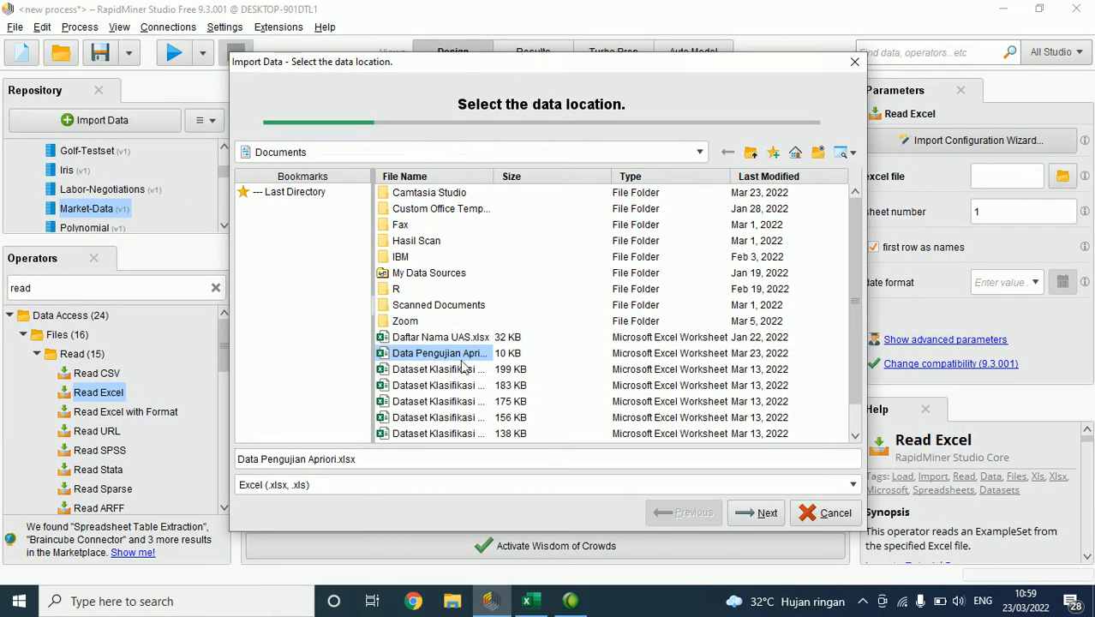
pyautogui.click(761, 514)
pyautogui.click(760, 514)
pyautogui.click(758, 511)
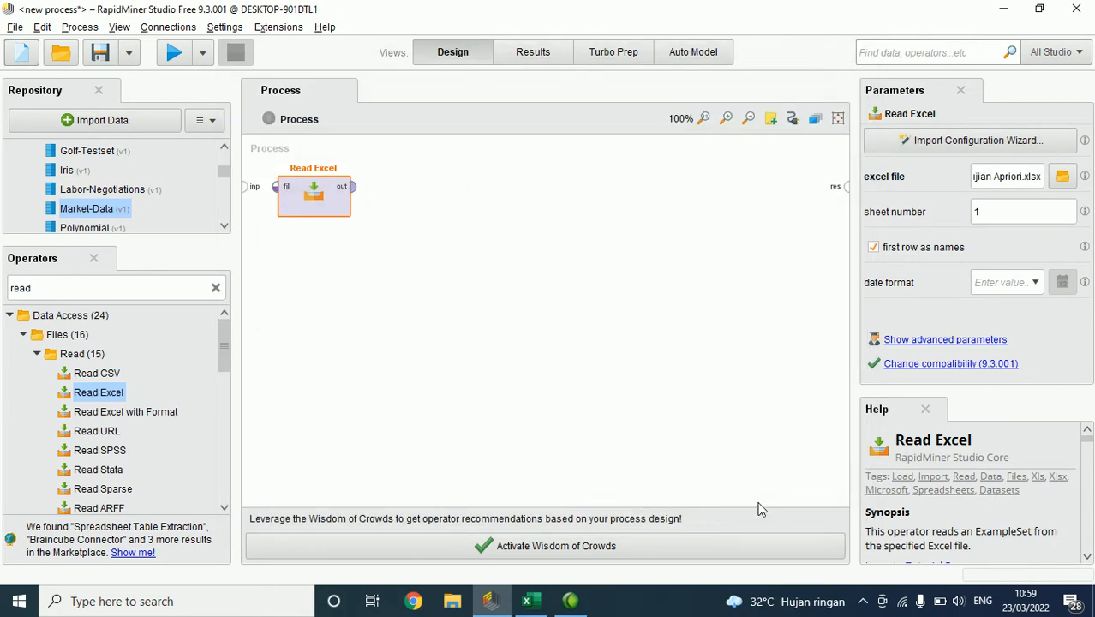
# - Write and underline the red on-screen note "Frekuensi" above the process, and clear the annotation
pyautogui.click(576, 285)
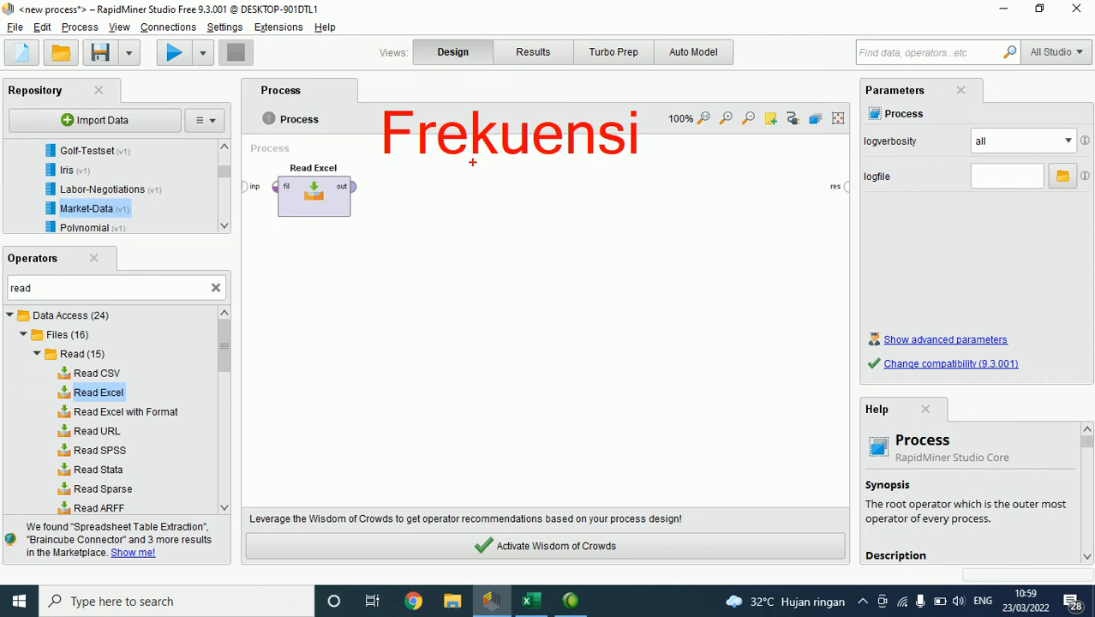
pyautogui.moveTo(370, 161); pyautogui.dragTo(663, 182)
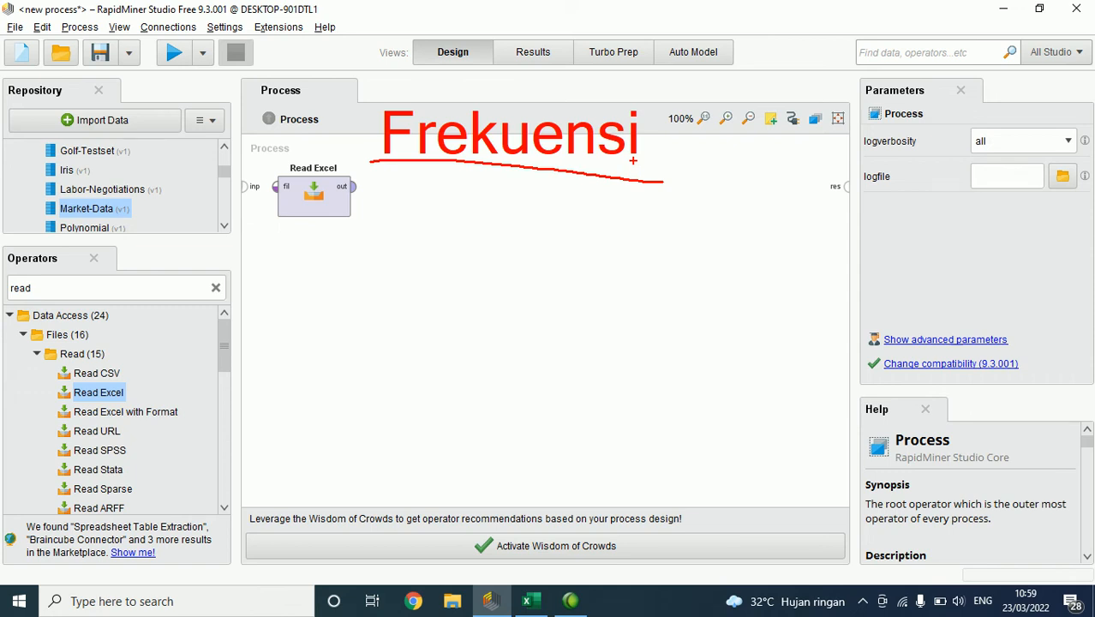
pyautogui.press('Escape')
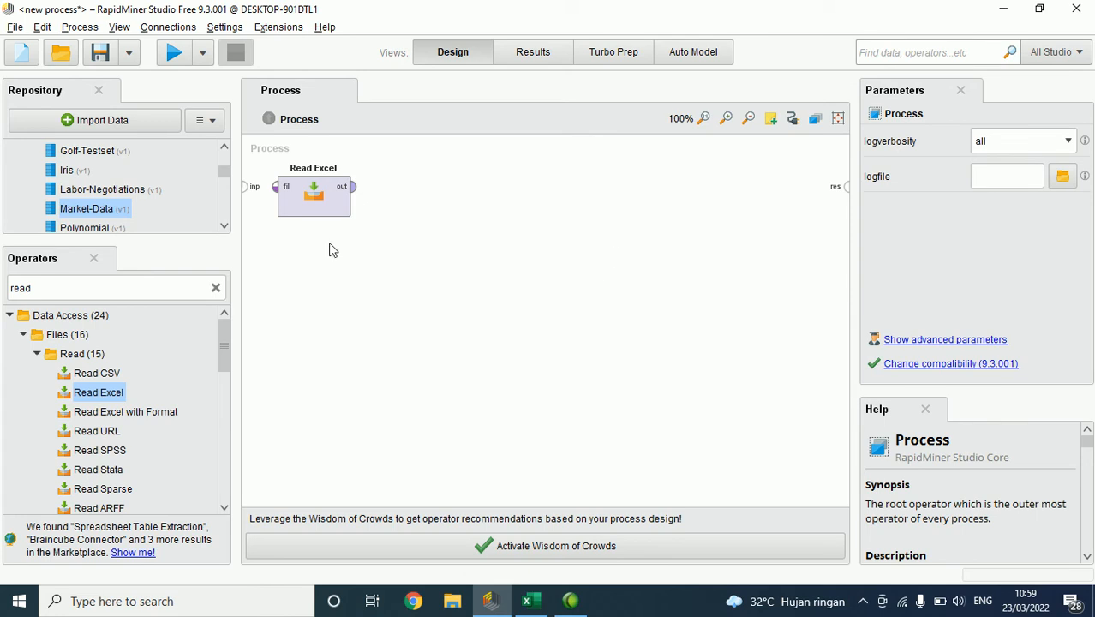
# - Search the operators for "discre" and add a Discretize by Frequency operator below Read Excel
pyautogui.doubleClick(115, 284)
pyautogui.write('disc')
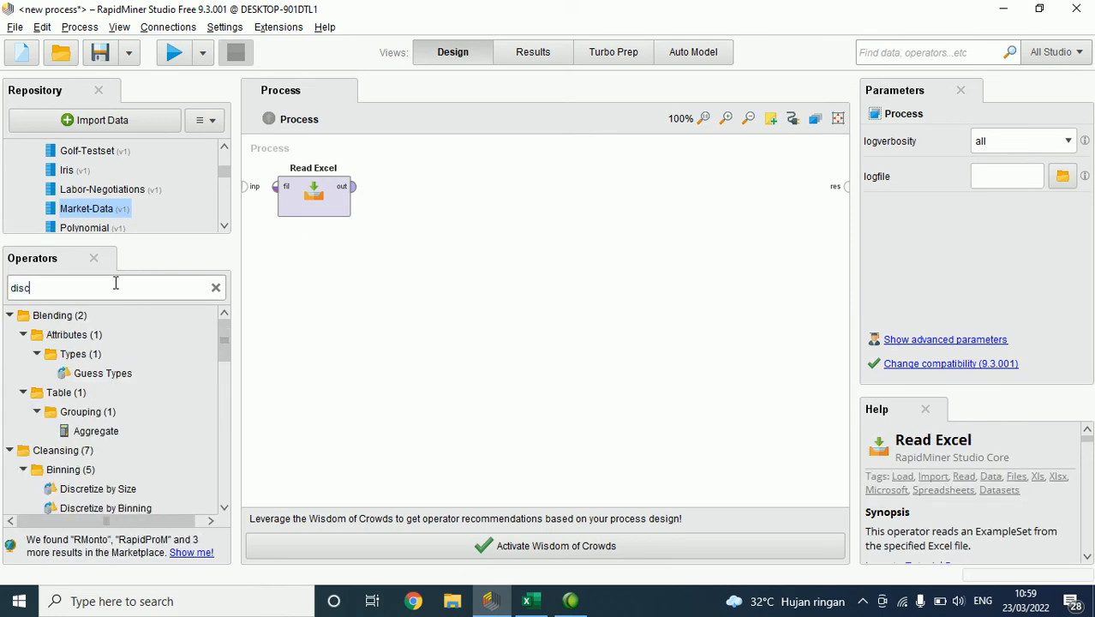
pyautogui.write('re')
pyautogui.moveTo(120, 467); pyautogui.dragTo(386, 286)
# - Connect the out port of Read Excel to the exa input of the Discretize operator
pyautogui.click(352, 186)
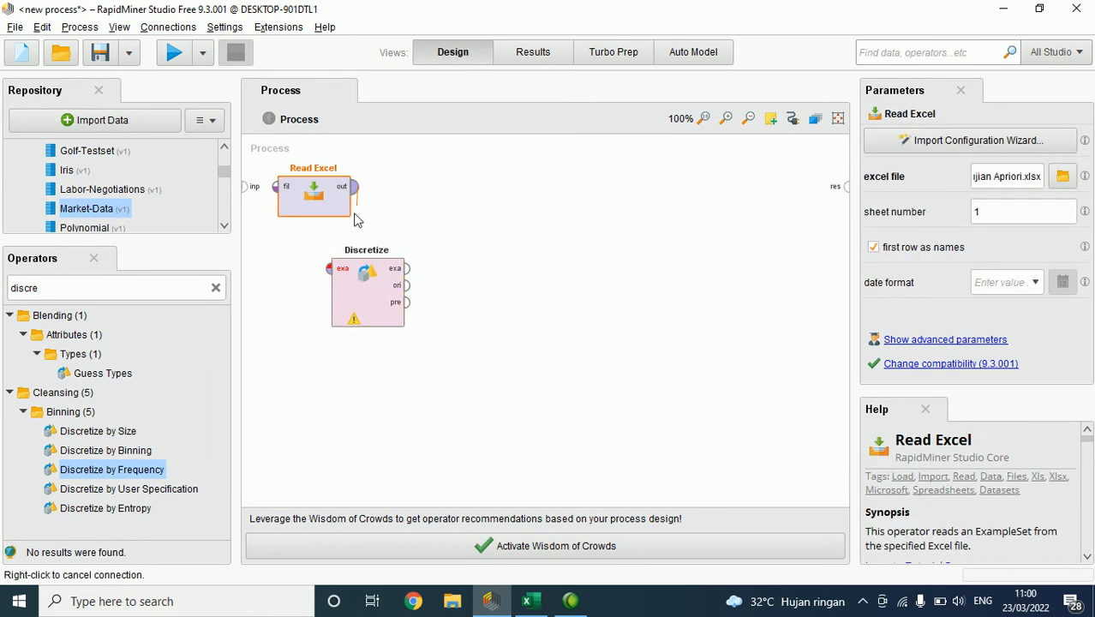
pyautogui.click(329, 270)
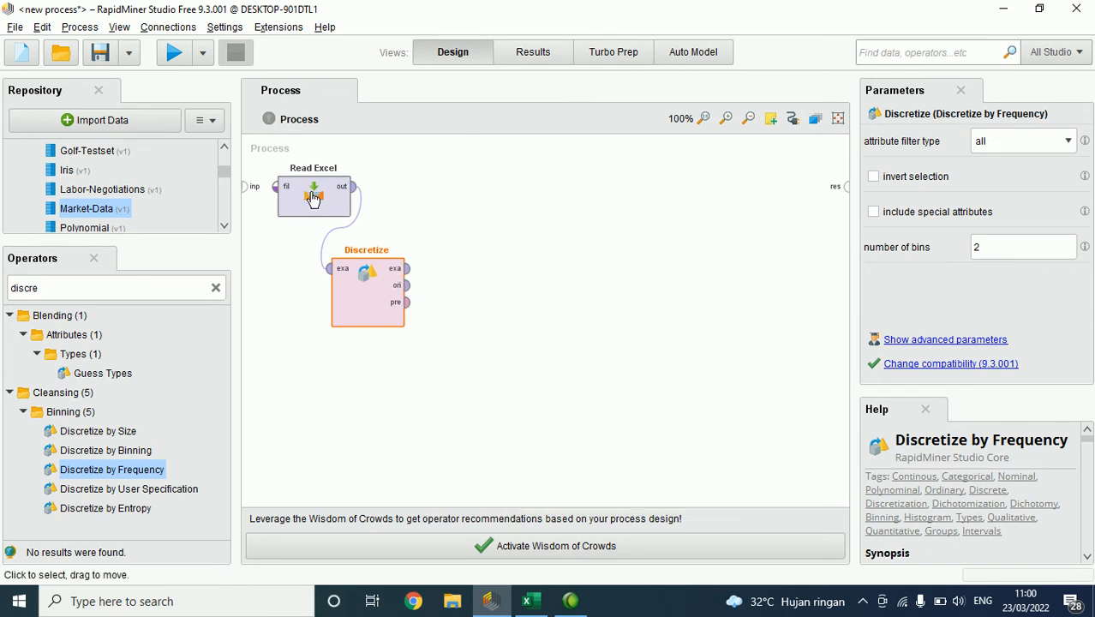
# - Switch to the Data Pengujian Apriori workbook in Excel, circle the value in B2, and annotate it with an encircled red note "Numerical"
pyautogui.click(542, 603)
pyautogui.click(142, 237)
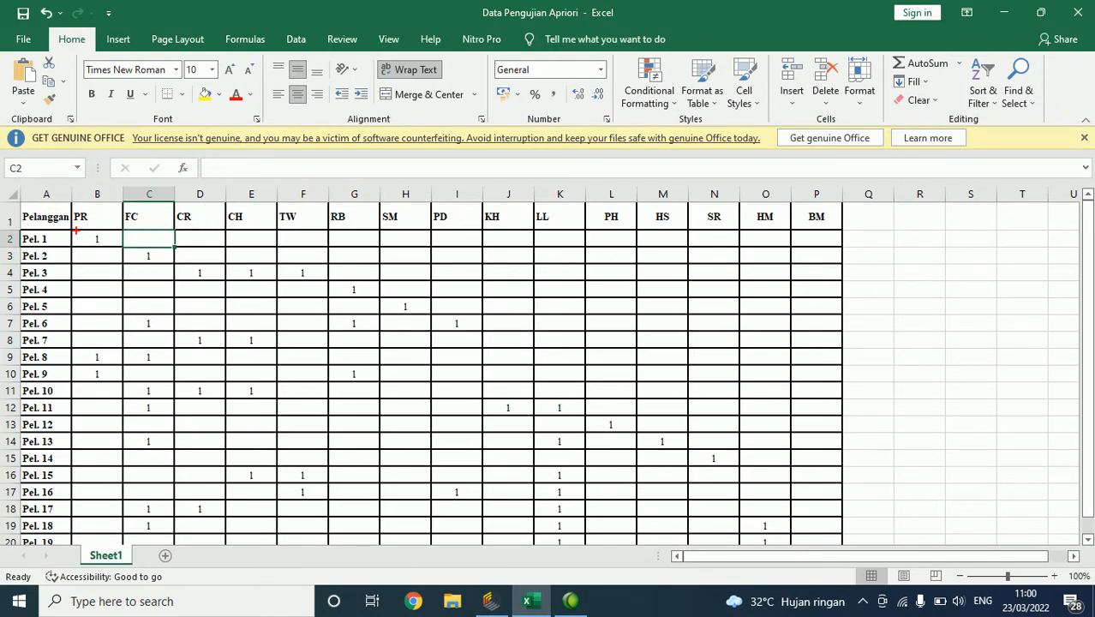
pyautogui.moveTo(87, 232)
pyautogui.mouseDown()
pyautogui.moveTo(117, 245)
pyautogui.moveTo(125, 224)
pyautogui.moveTo(190, 182)
pyautogui.moveTo(224, 220)
pyautogui.mouseUp()
pyautogui.write('Numerical')
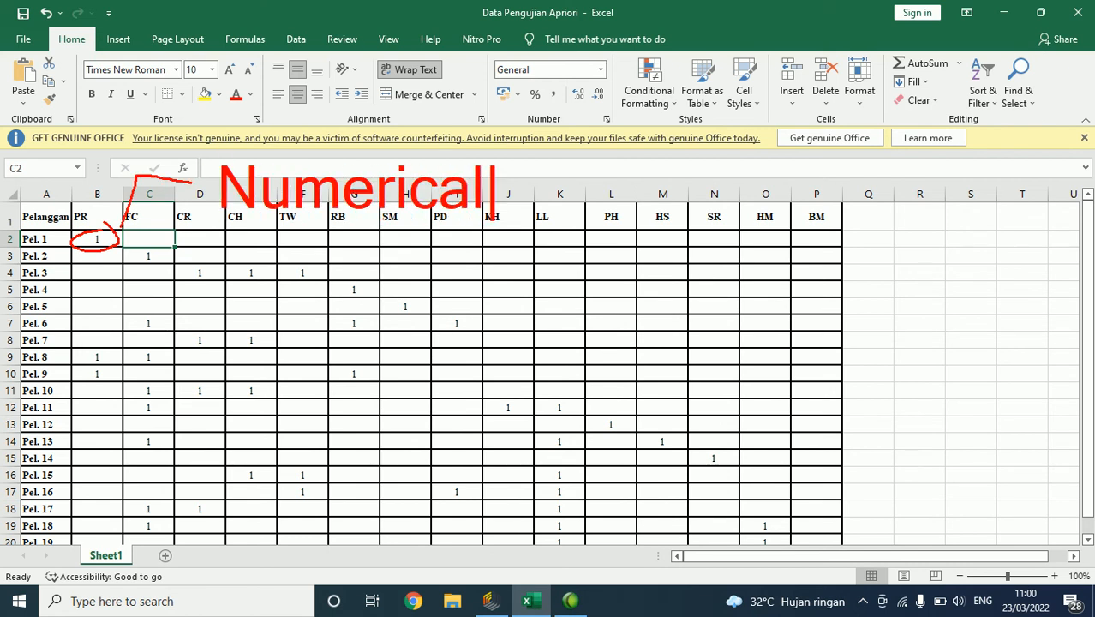
pyautogui.press('Escape')
pyautogui.moveTo(525, 143)
pyautogui.mouseDown()
pyautogui.moveTo(386, 115)
pyautogui.moveTo(206, 167)
pyautogui.mouseUp()
pyautogui.moveTo(218, 205)
pyautogui.mouseDown()
pyautogui.moveTo(519, 211)
pyautogui.moveTo(506, 131)
pyautogui.mouseUp()
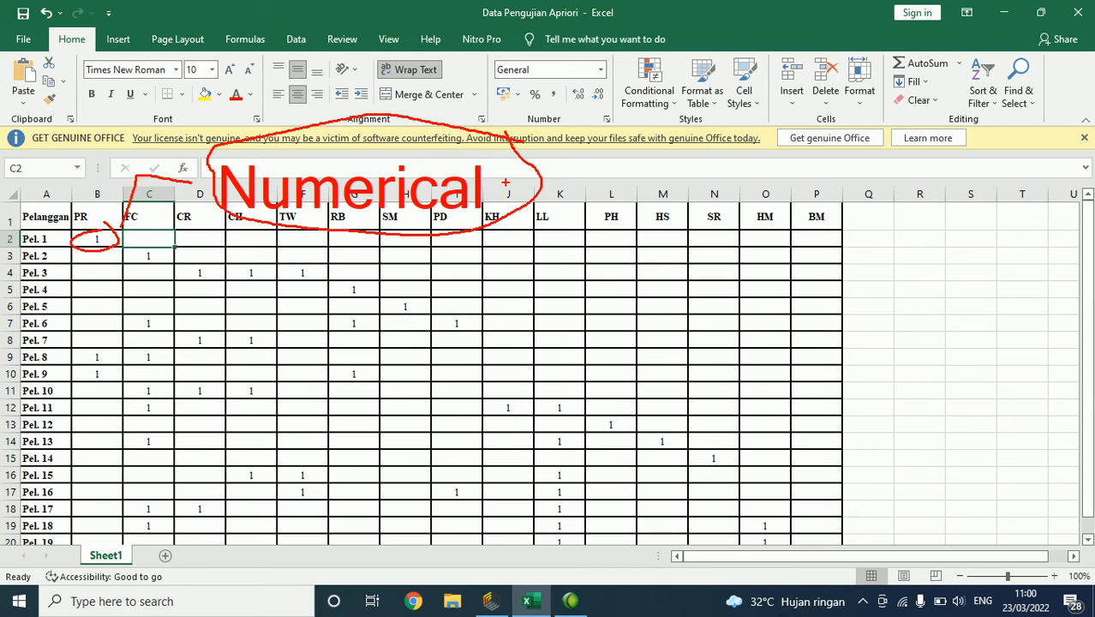
# - Draw a red arrow from "Numerical" to a new on-screen note "Nominal" and emphasize the conversion between the two notes
pyautogui.moveTo(501, 192)
pyautogui.mouseDown()
pyautogui.moveTo(585, 196)
pyautogui.moveTo(588, 211)
pyautogui.mouseUp()
pyautogui.write('tNominal')
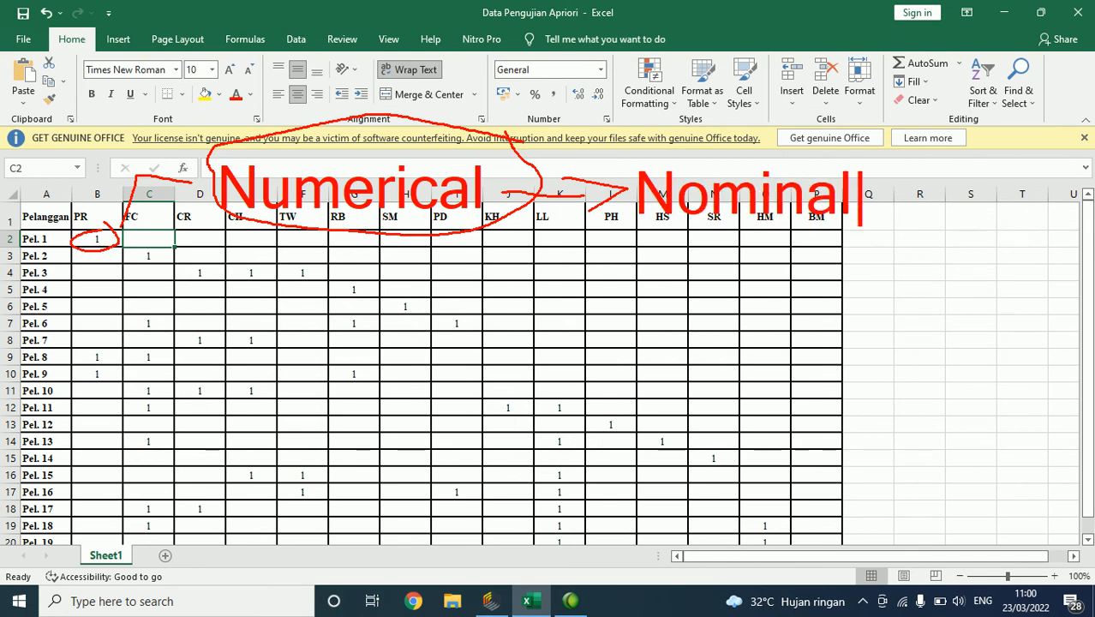
pyautogui.press('Escape')
pyautogui.moveTo(337, 131)
pyautogui.mouseDown()
pyautogui.moveTo(214, 153)
pyautogui.moveTo(255, 243)
pyautogui.moveTo(522, 196)
pyautogui.moveTo(458, 158)
pyautogui.mouseUp()
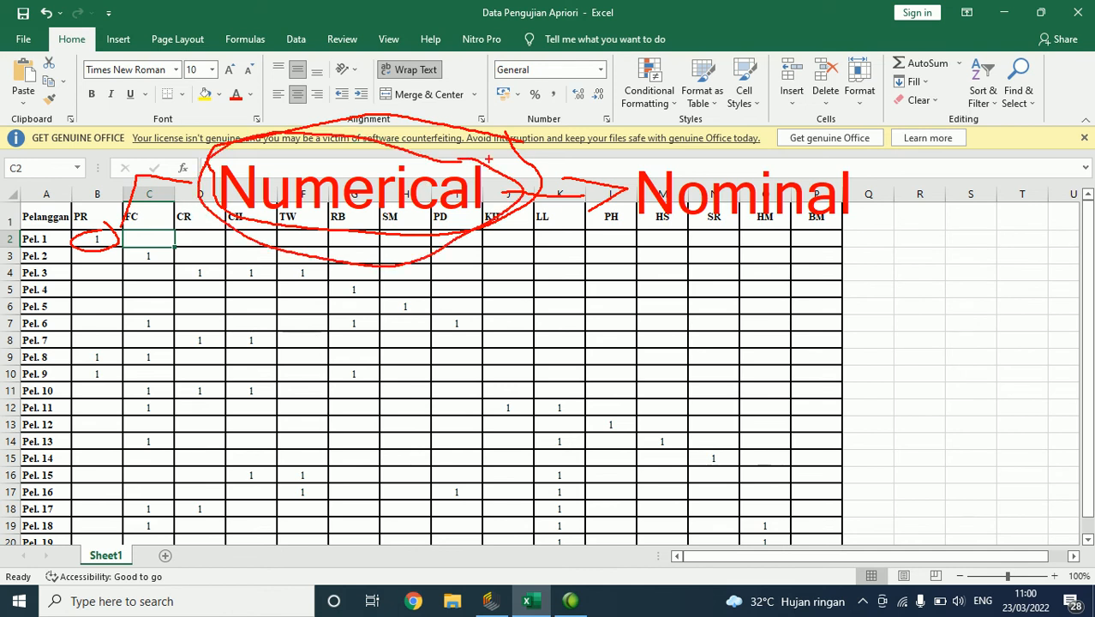
pyautogui.moveTo(552, 169)
pyautogui.mouseDown()
pyautogui.moveTo(742, 137)
pyautogui.moveTo(804, 155)
pyautogui.moveTo(800, 169)
pyautogui.moveTo(831, 151)
pyautogui.mouseUp()
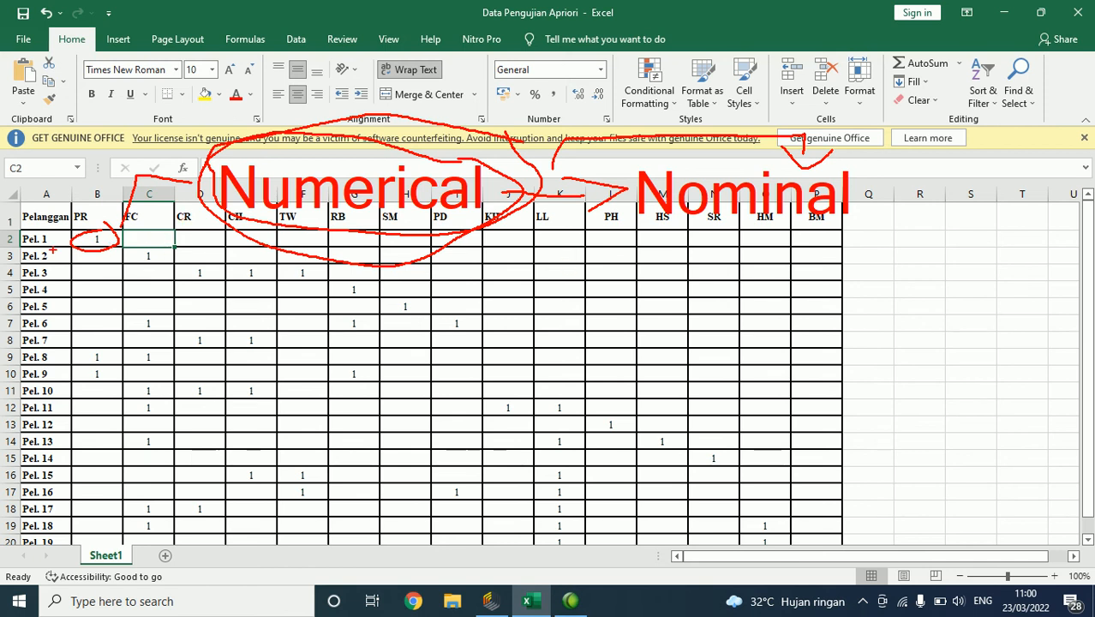
# - Mark cells B2 and C2, write the red notes "Binominal" and "Polynominal" below "Nominal", and clear all annotations
pyautogui.moveTo(65, 240)
pyautogui.mouseDown()
pyautogui.moveTo(98, 242)
pyautogui.moveTo(94, 280)
pyautogui.mouseUp()
pyautogui.moveTo(630, 239); pyautogui.dragTo(630, 297)
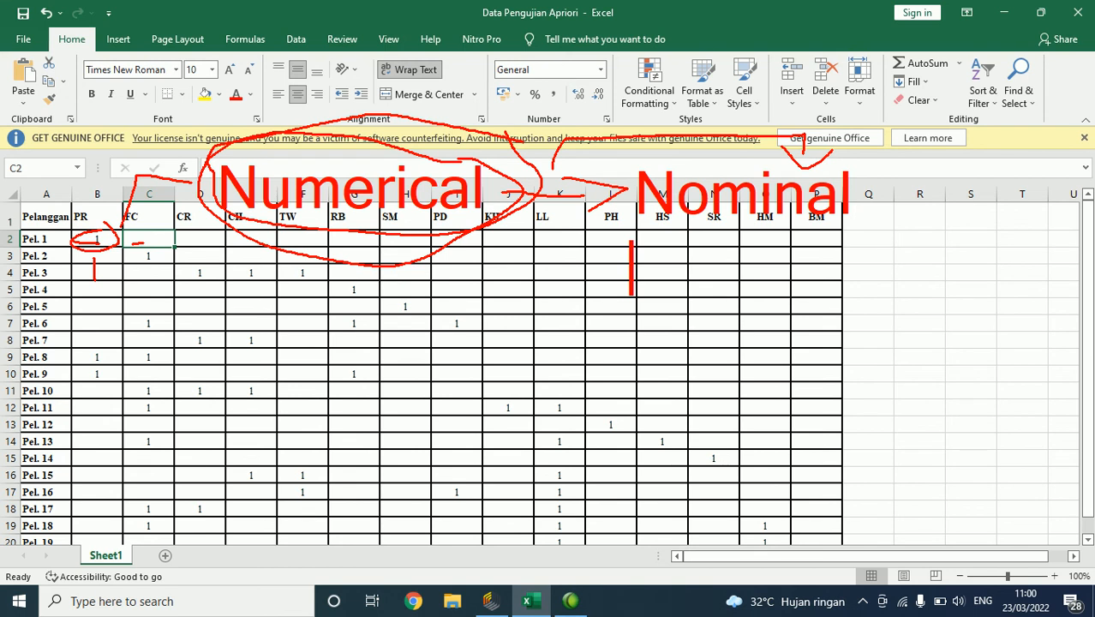
pyautogui.write('N')
pyautogui.press('BackSpace')
pyautogui.write('Bin')
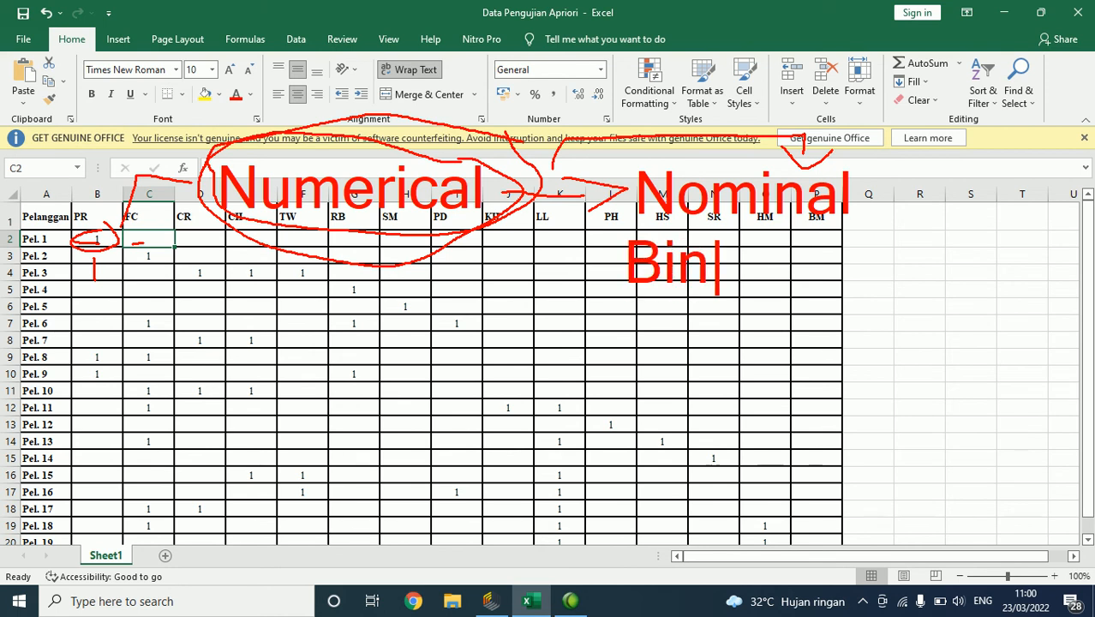
pyautogui.write('ominal')
pyautogui.press('Return')
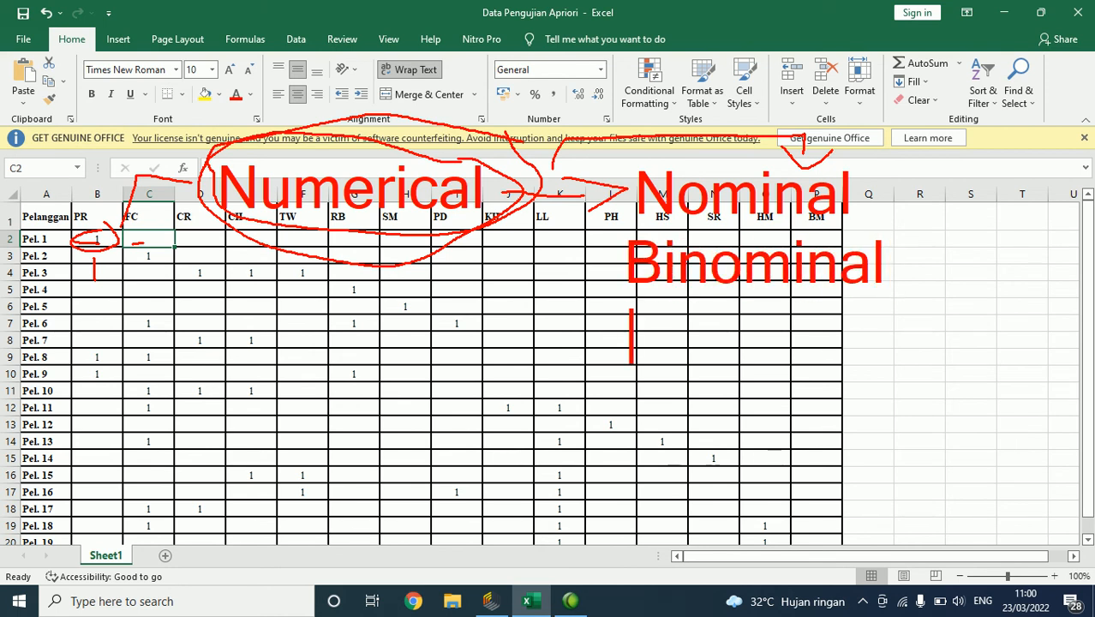
pyautogui.write('Polyno')
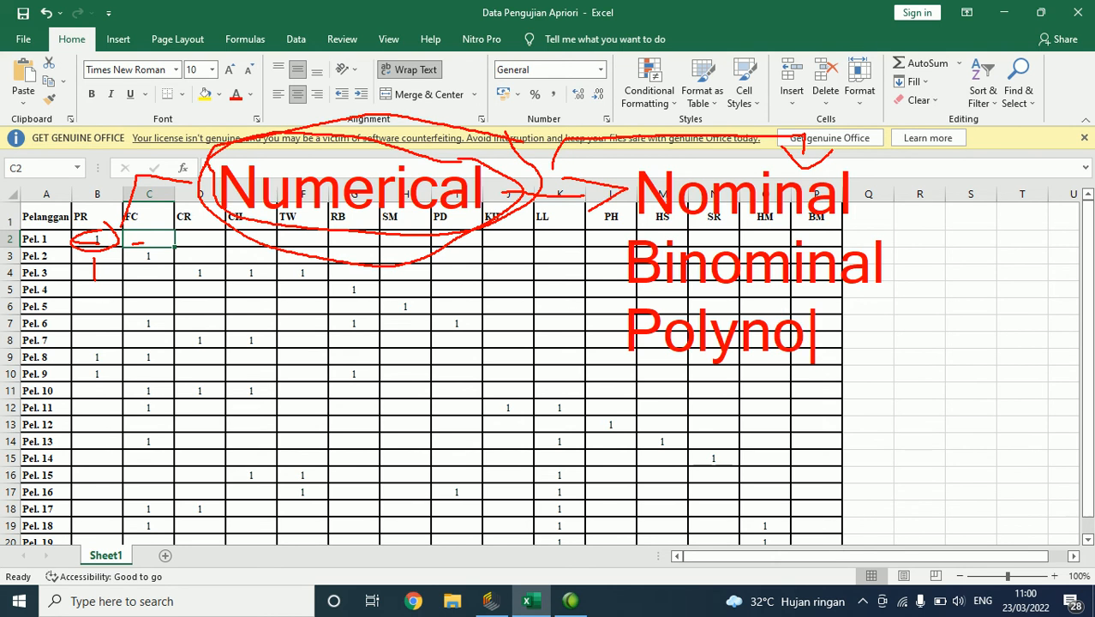
pyautogui.write('minal')
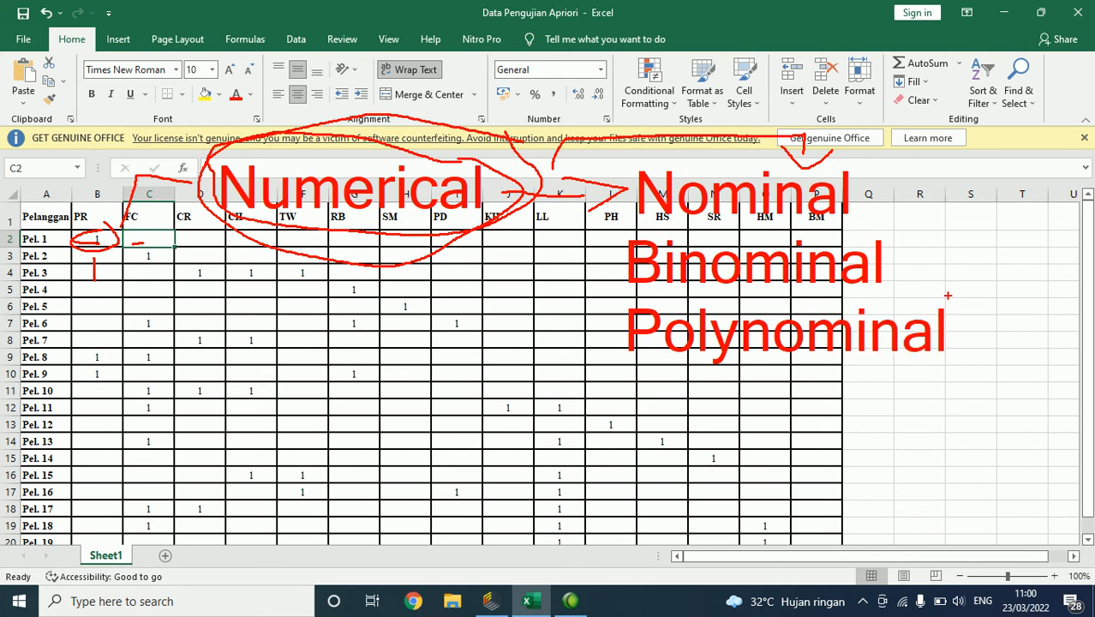
pyautogui.press('Escape')
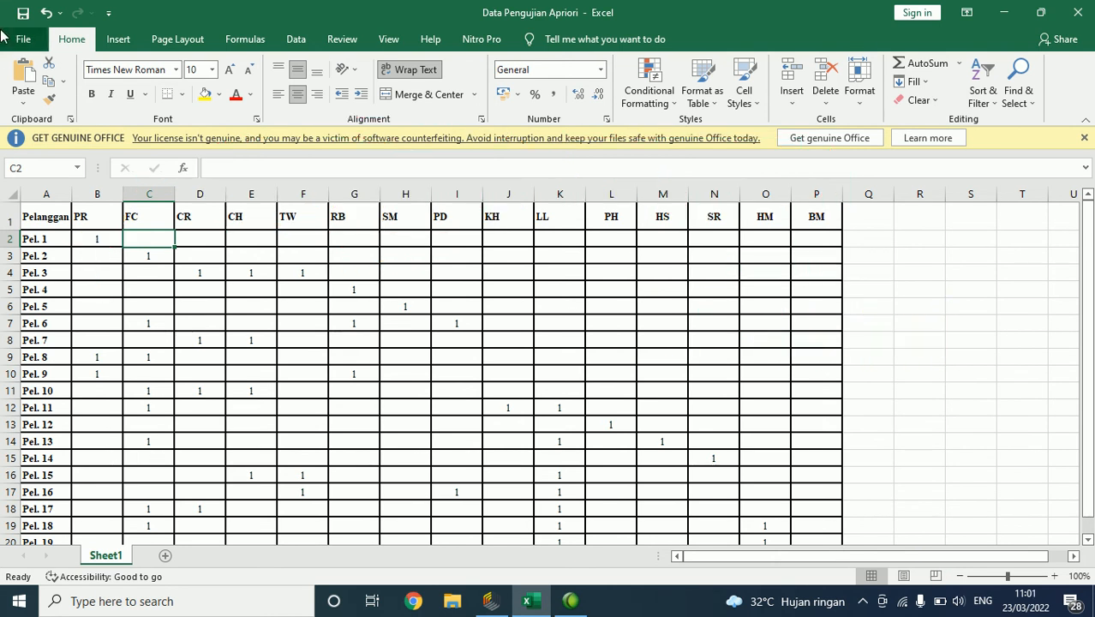
# - Switch back to RapidMiner, search the operators for "numer", add Numerical to Binominal, and connect Discretize's exa output to its input
pyautogui.click(499, 610)
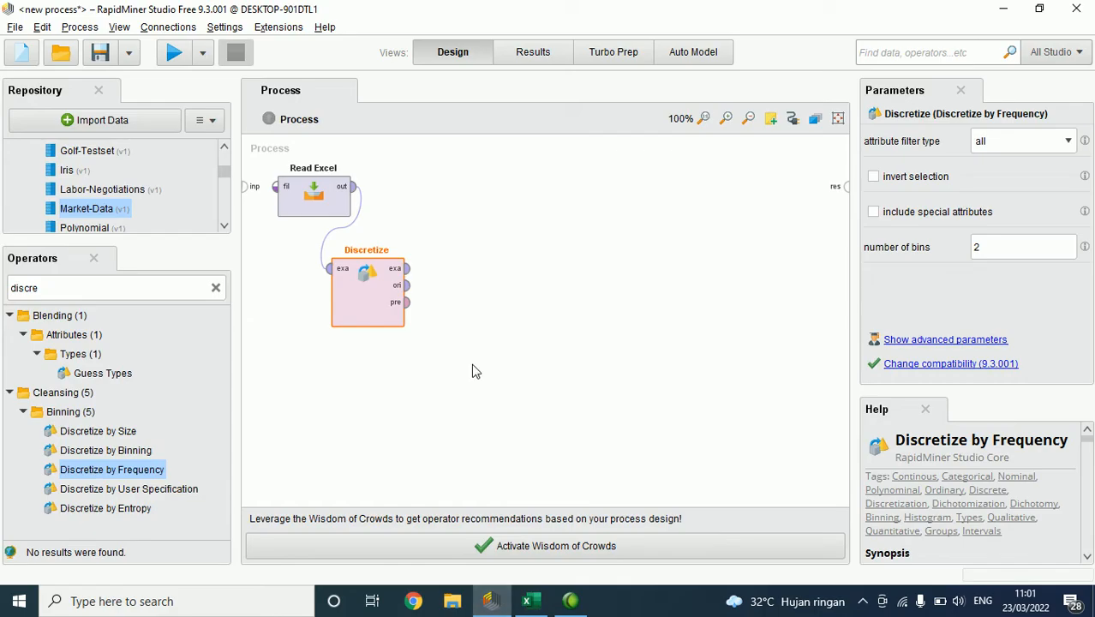
pyautogui.click(144, 286)
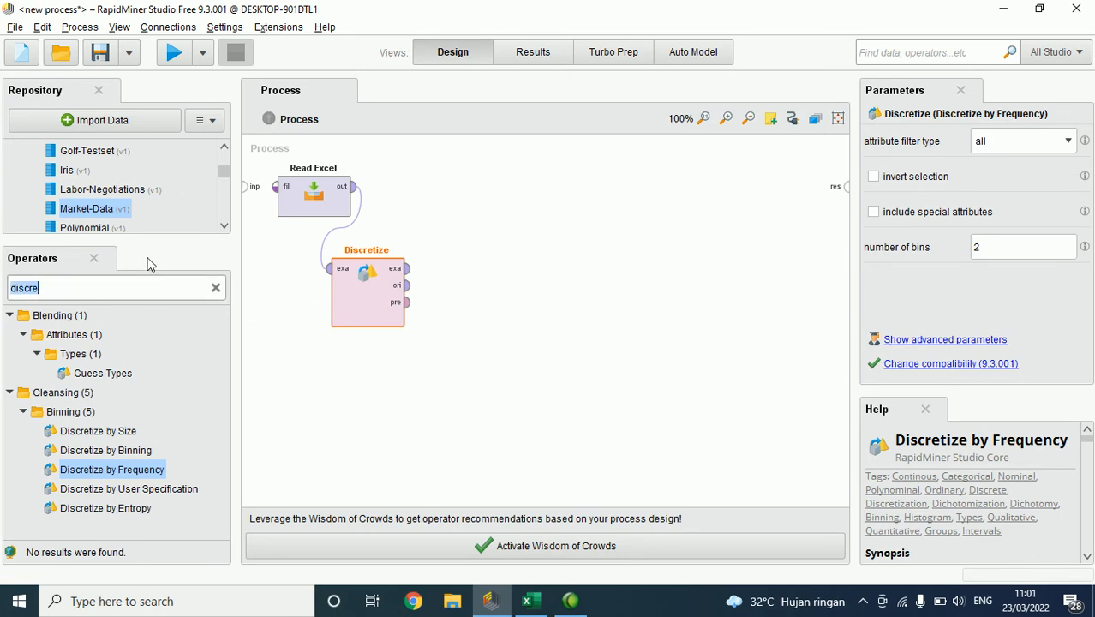
pyautogui.write('n')
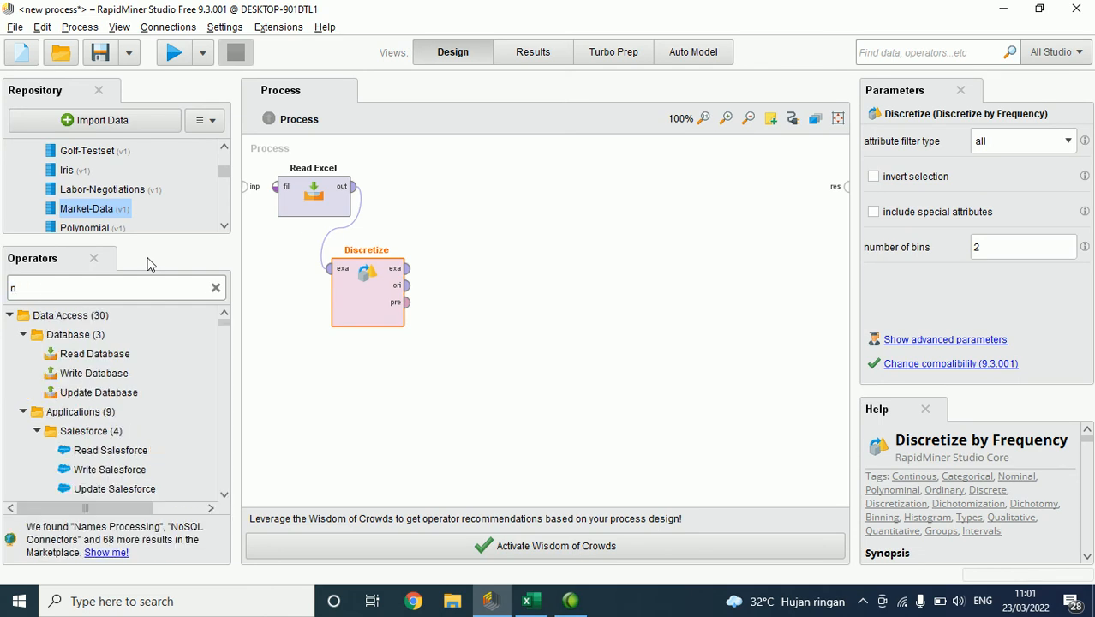
pyautogui.write('umer')
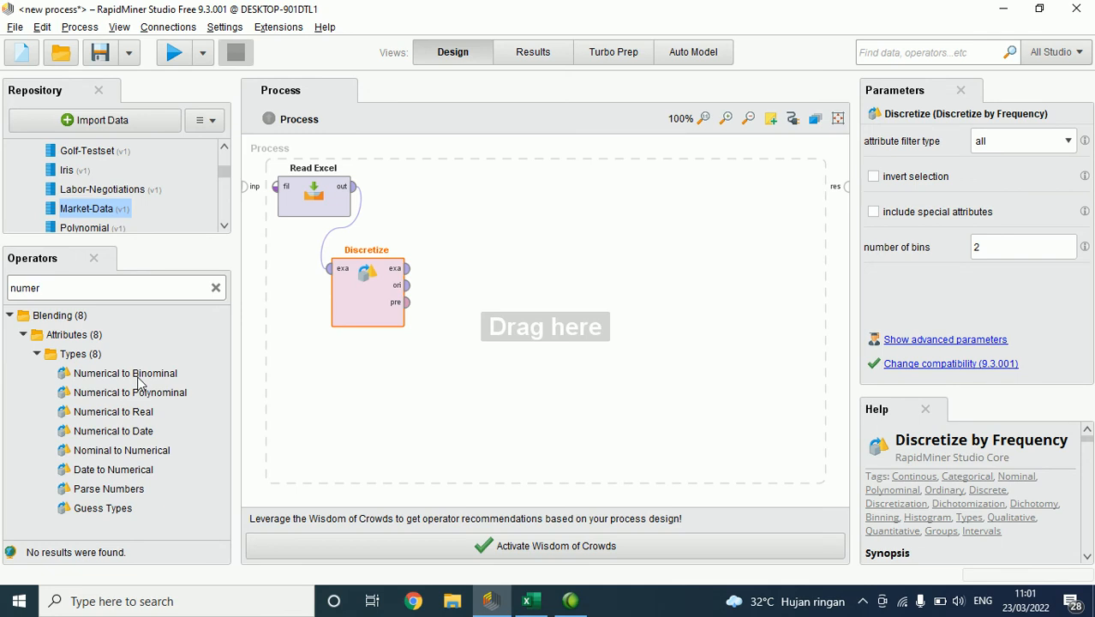
pyautogui.moveTo(137, 377); pyautogui.dragTo(457, 204)
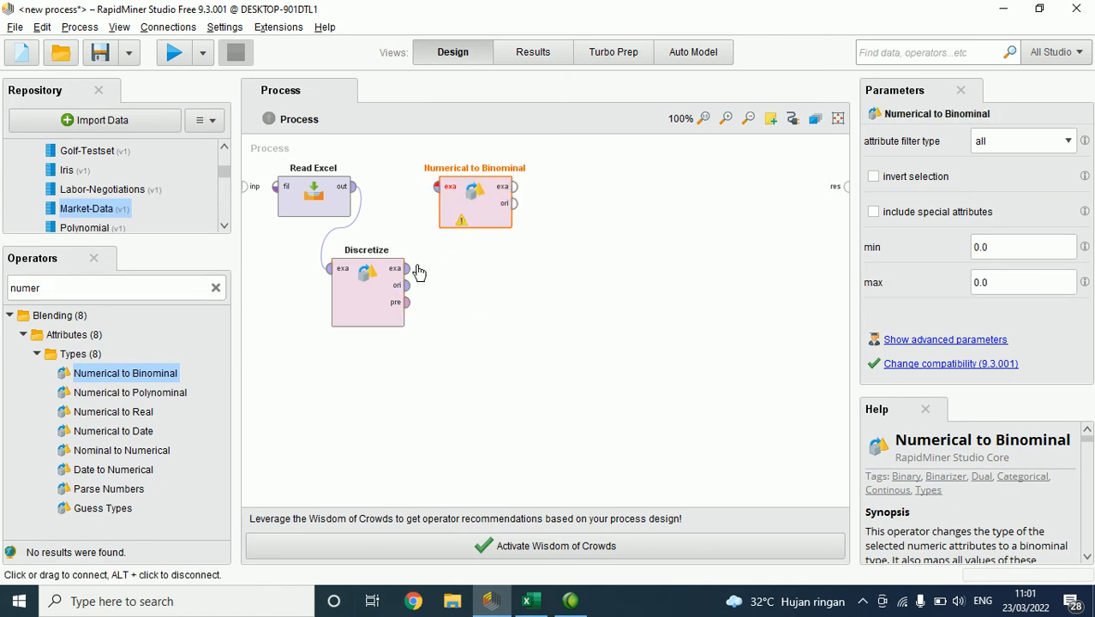
pyautogui.click(406, 269)
pyautogui.click(438, 187)
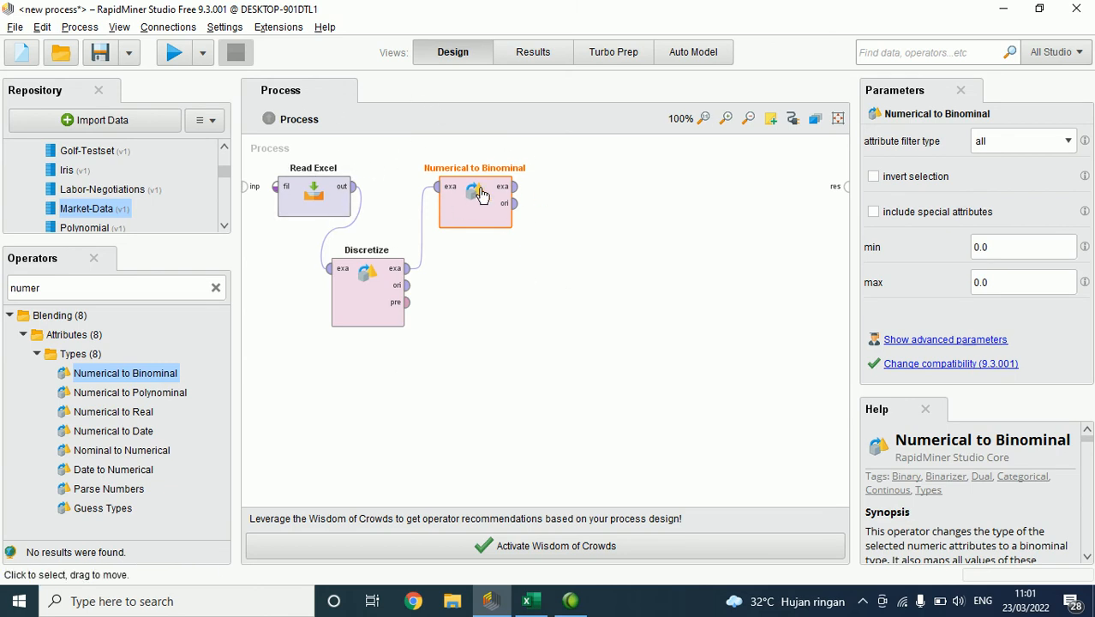
pyautogui.click(657, 360)
# - Search the operators for "fp", add FP-Growth, and connect the exa output of Numerical to Binominal to its input
pyautogui.click(214, 289)
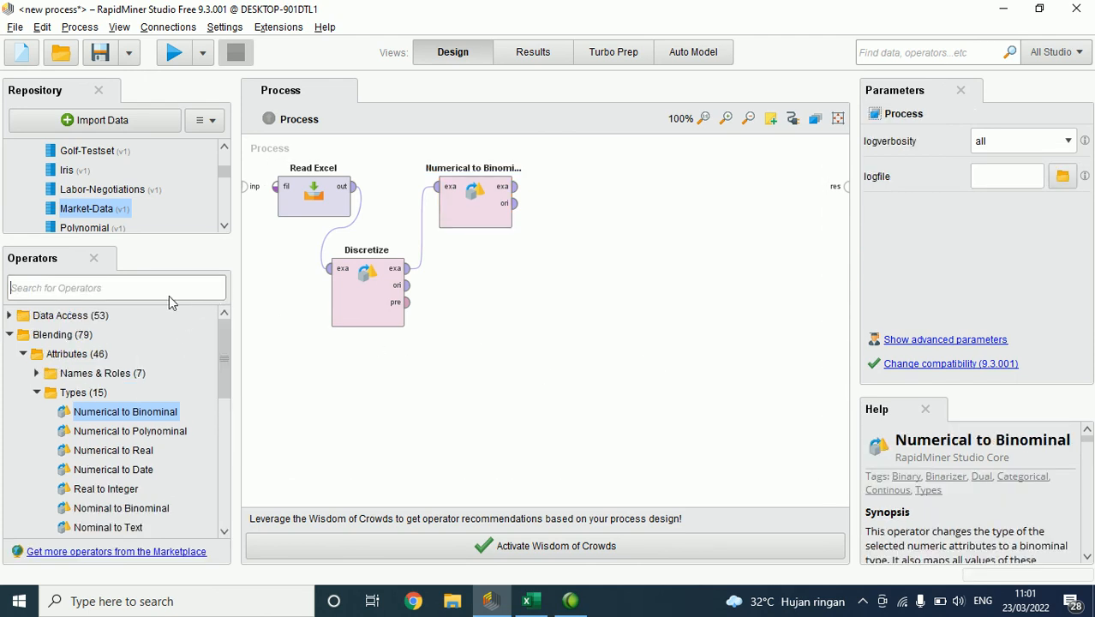
pyautogui.write('fp')
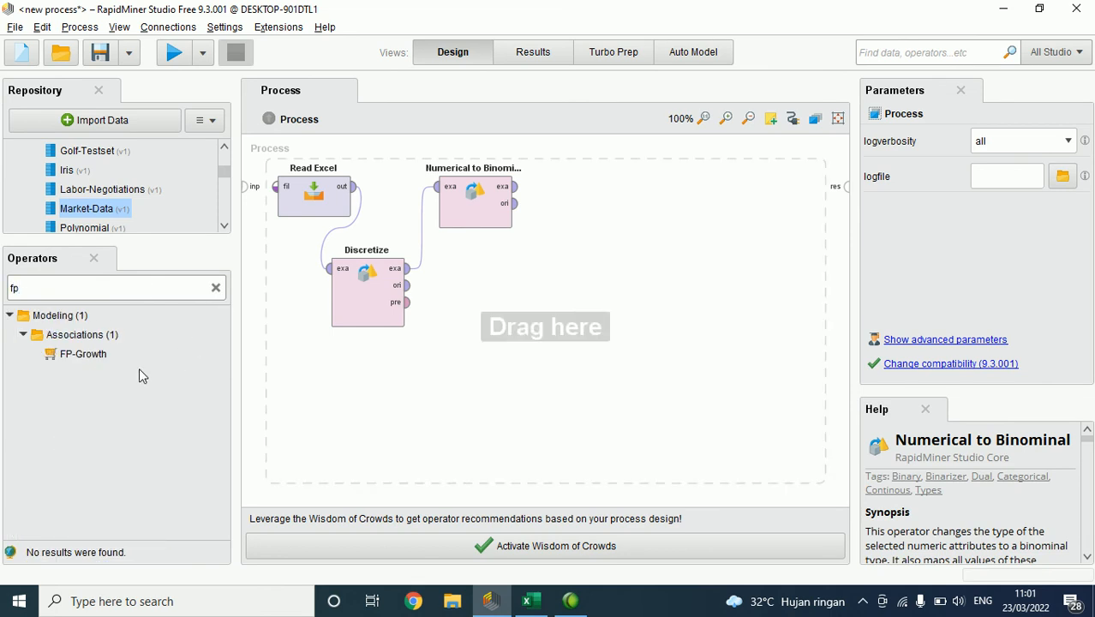
pyautogui.moveTo(84, 355); pyautogui.dragTo(545, 285)
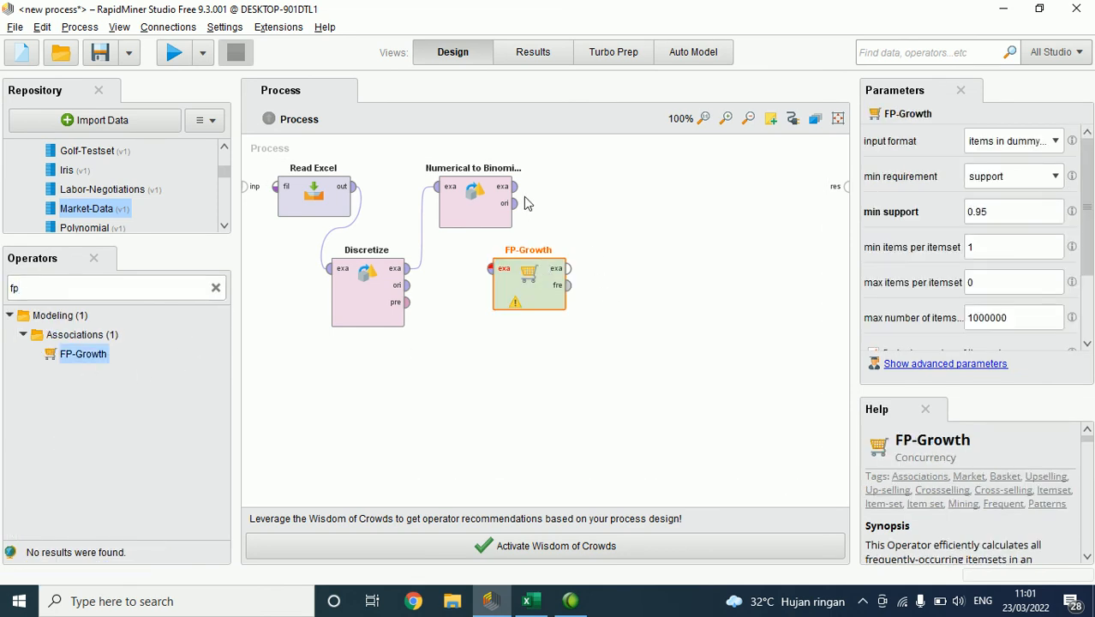
pyautogui.moveTo(513, 187); pyautogui.dragTo(492, 269)
# - Set FP-Growth's min support to 0.30 with support as the min requirement
pyautogui.click(988, 213)
pyautogui.moveTo(977, 220); pyautogui.dragTo(982, 215)
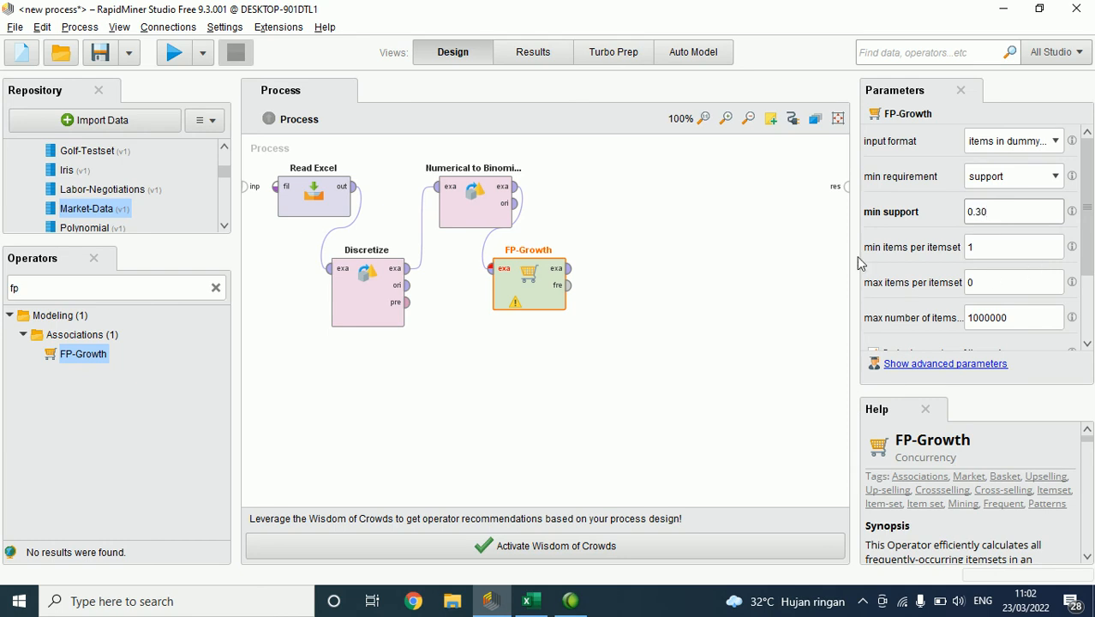
pyautogui.click(731, 250)
pyautogui.click(533, 294)
pyautogui.click(1016, 177)
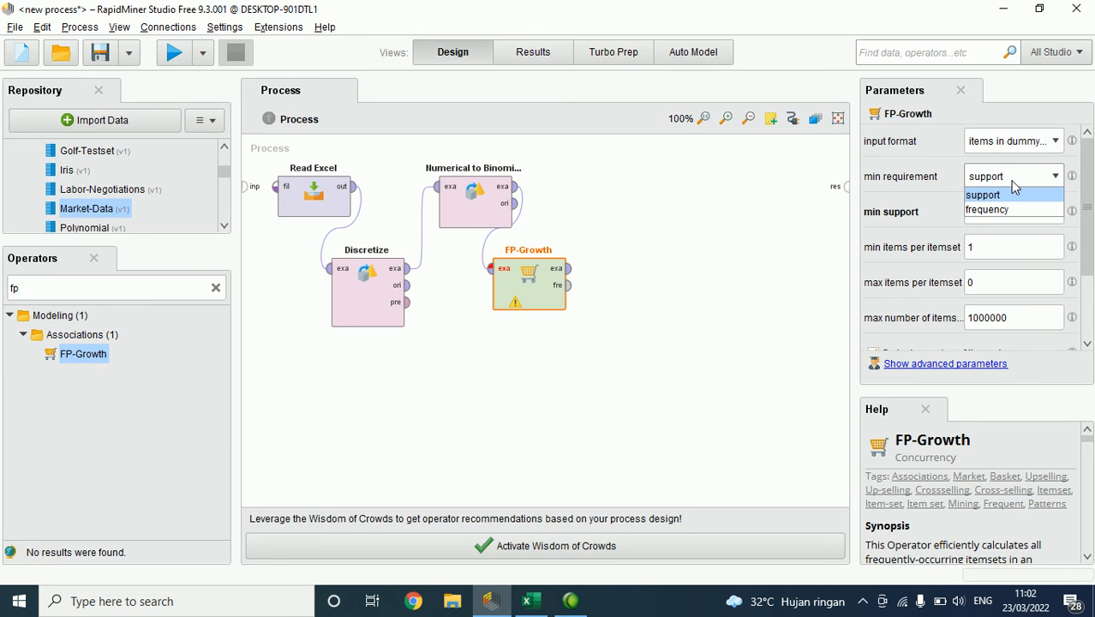
pyautogui.click(1020, 196)
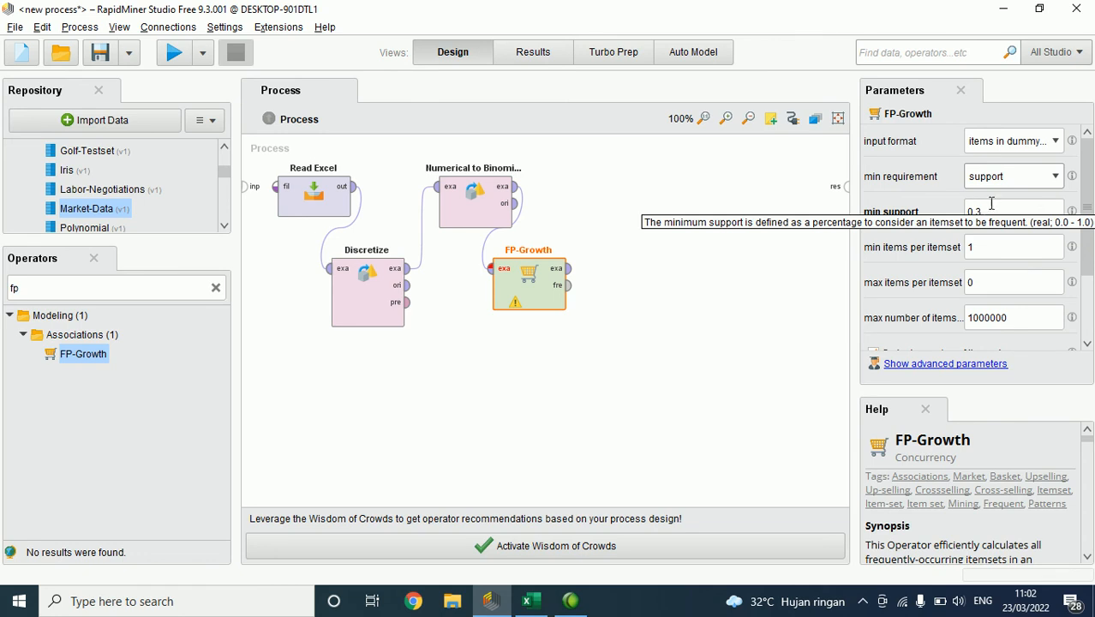
pyautogui.click(666, 206)
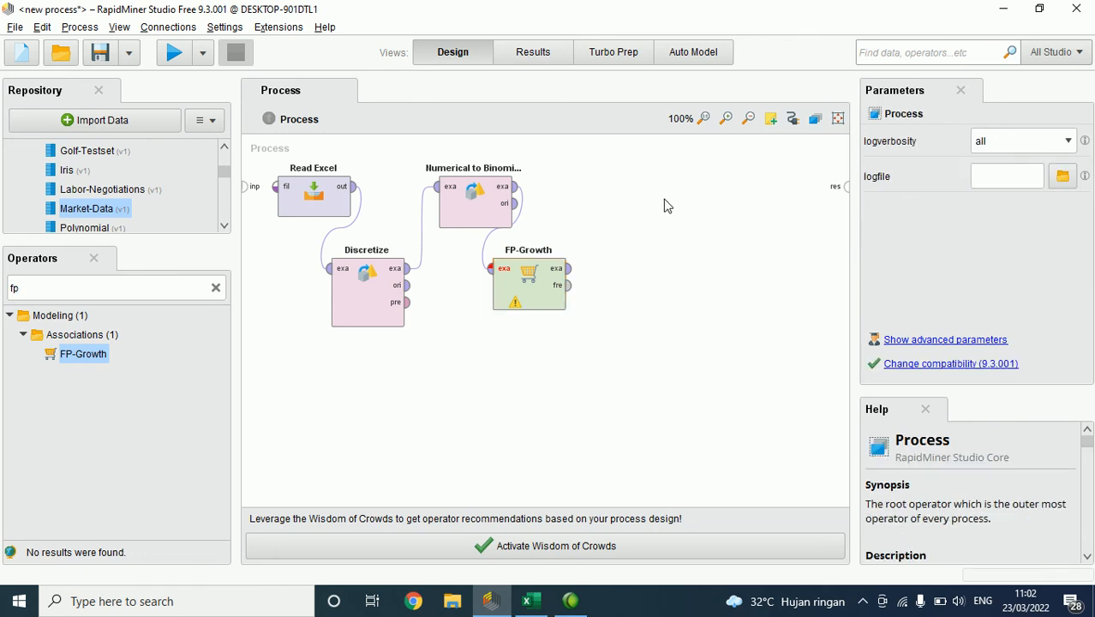
# - Add a Create Association Rules operator, link FP-Growth's exa output to its ite input, and link its rul output to the process result
pyautogui.click(216, 290)
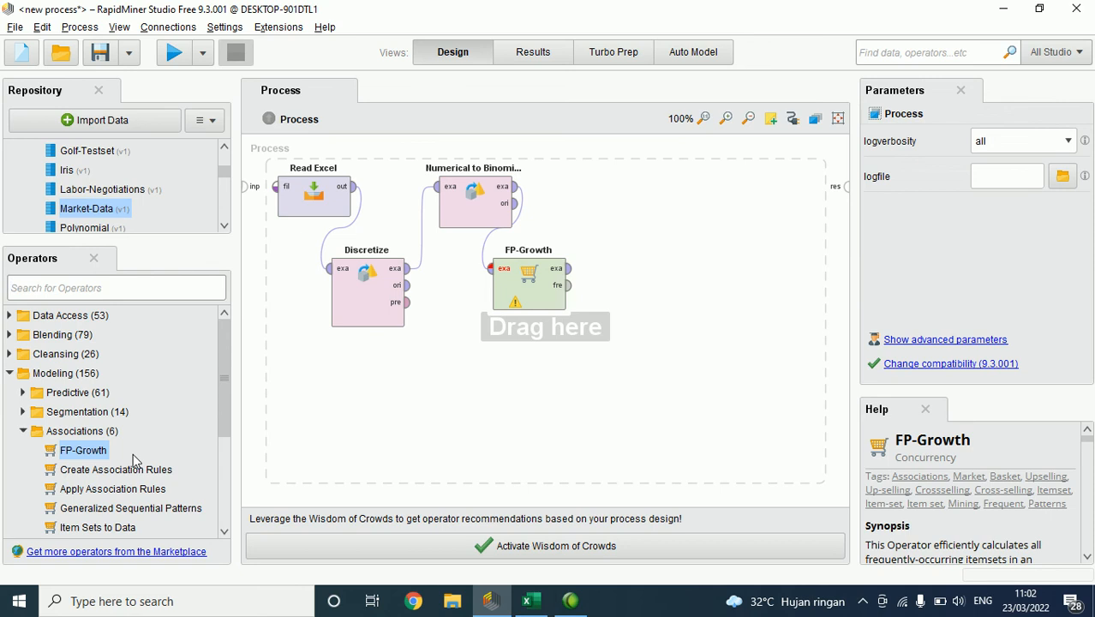
pyautogui.moveTo(143, 470); pyautogui.dragTo(639, 214)
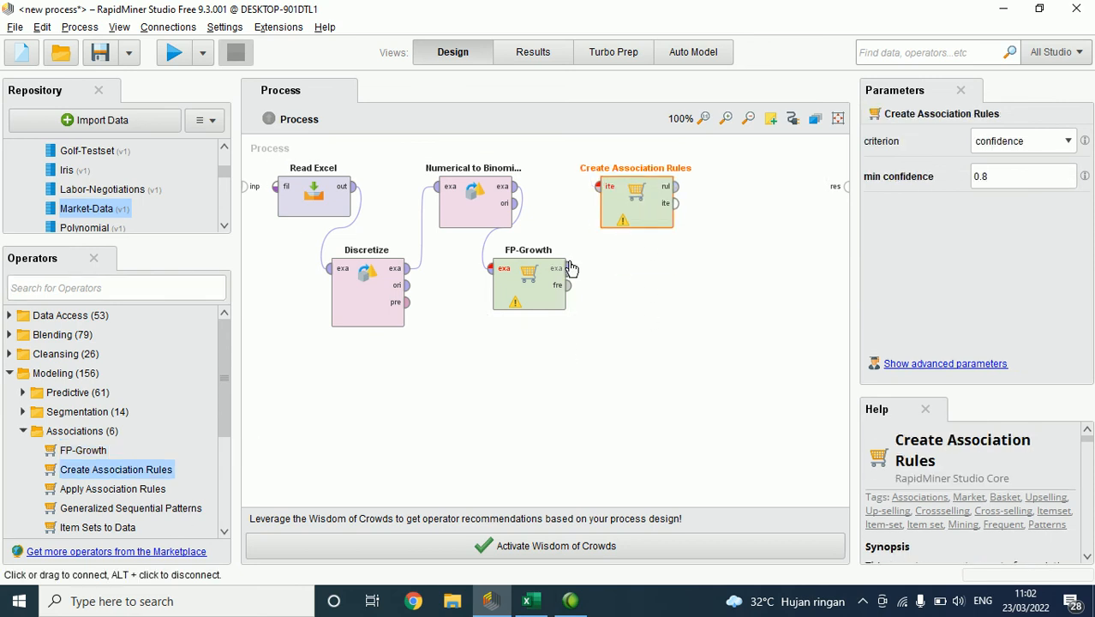
pyautogui.click(569, 269)
pyautogui.click(598, 187)
pyautogui.click(671, 194)
pyautogui.click(841, 187)
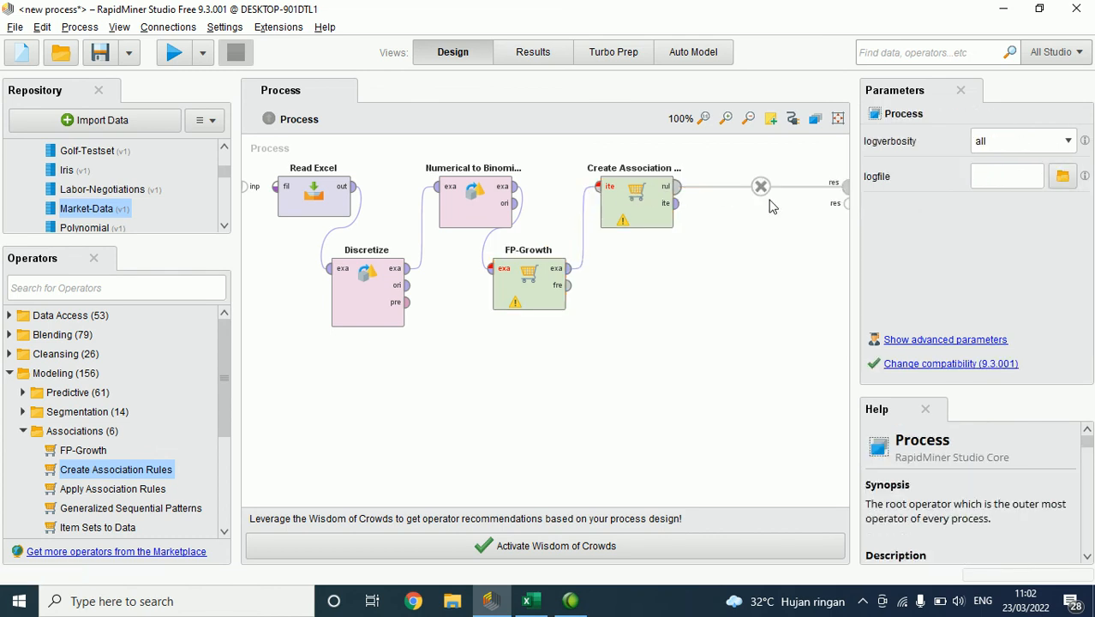
# - Reconnect the ite input of Create Association Rules to the fre output of FP-Growth instead of its exa output
pyautogui.click(633, 216)
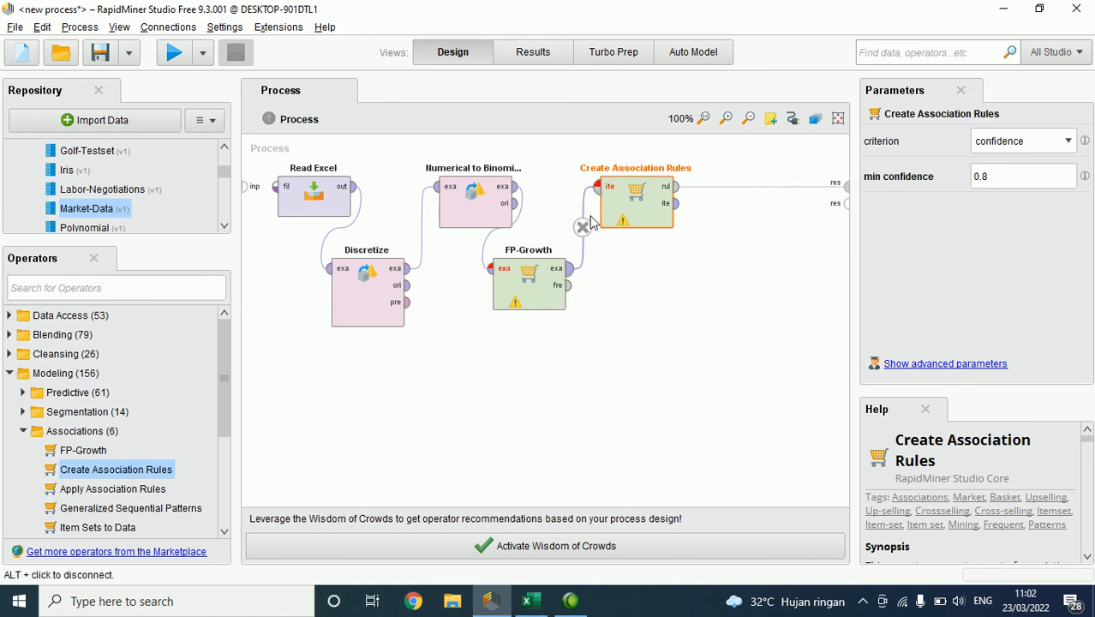
pyautogui.click(569, 285)
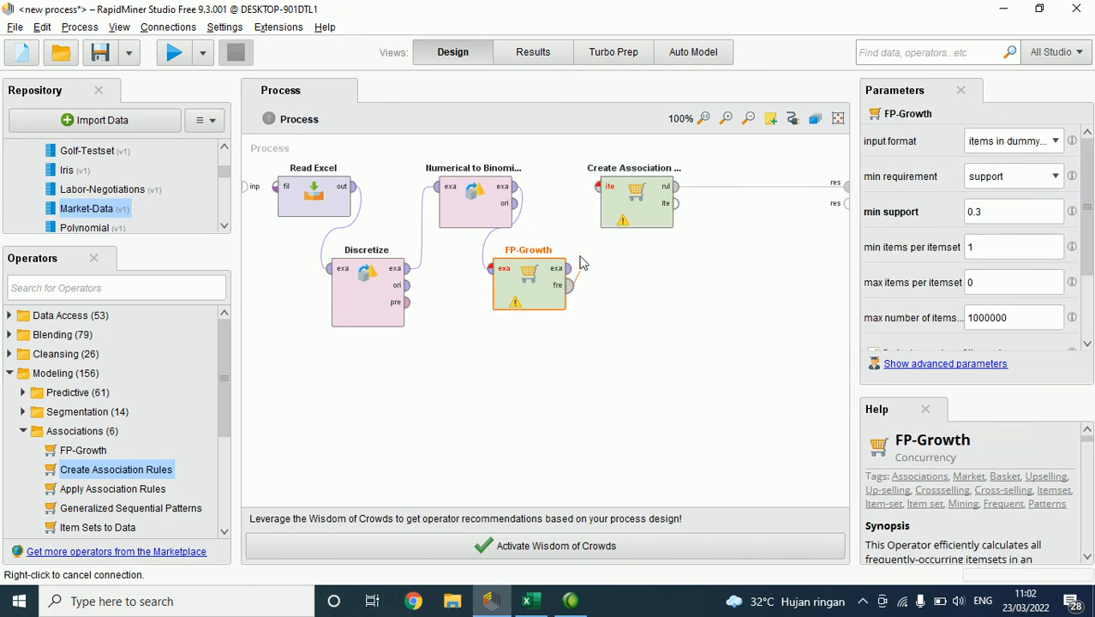
pyautogui.click(599, 187)
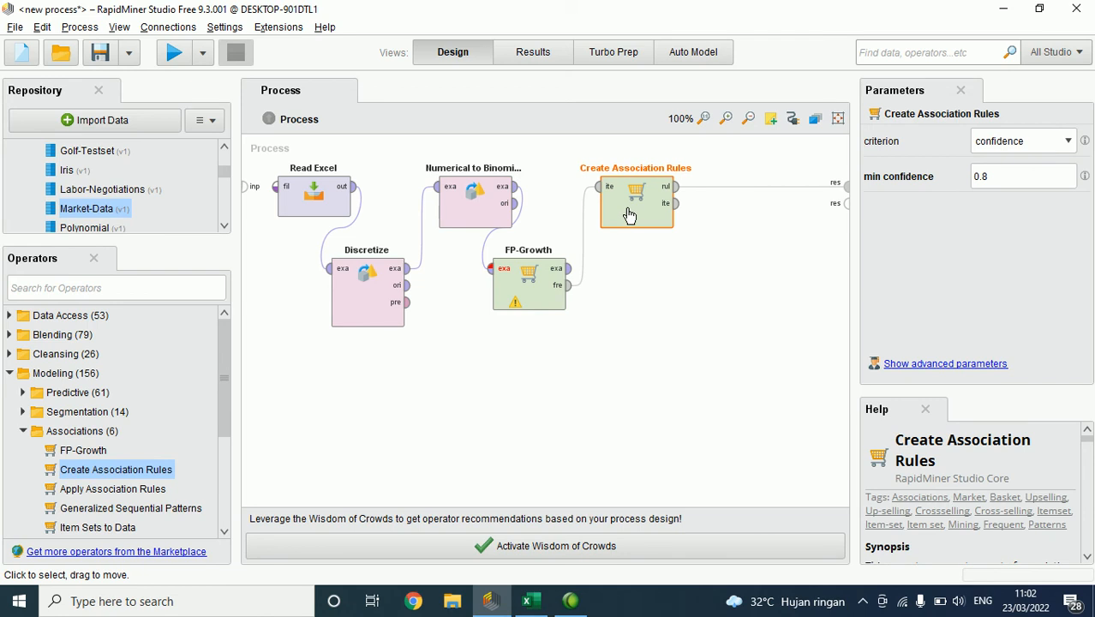
pyautogui.click(1016, 174)
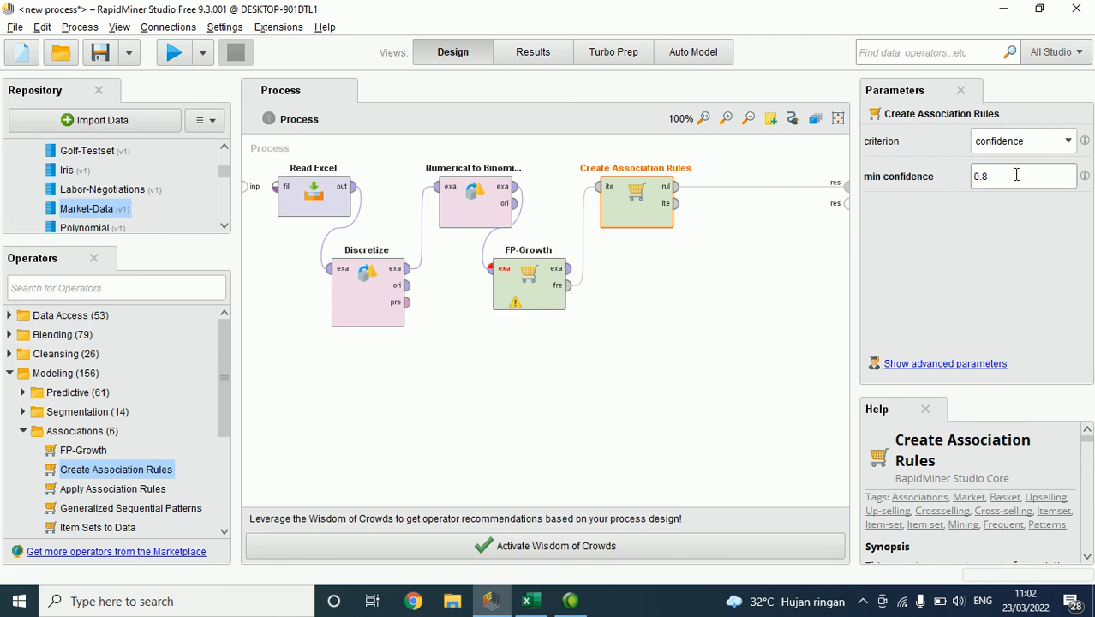
pyautogui.click(742, 325)
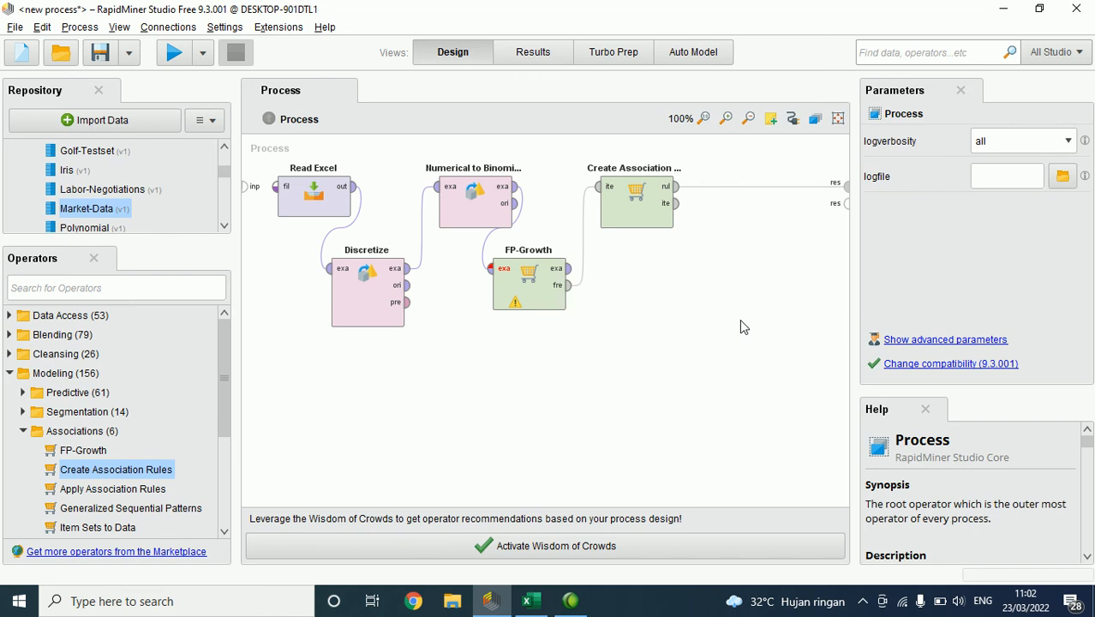
# - Run the process, link the ite output of Create Association Rules to the second process result, and rerun it
pyautogui.click(174, 53)
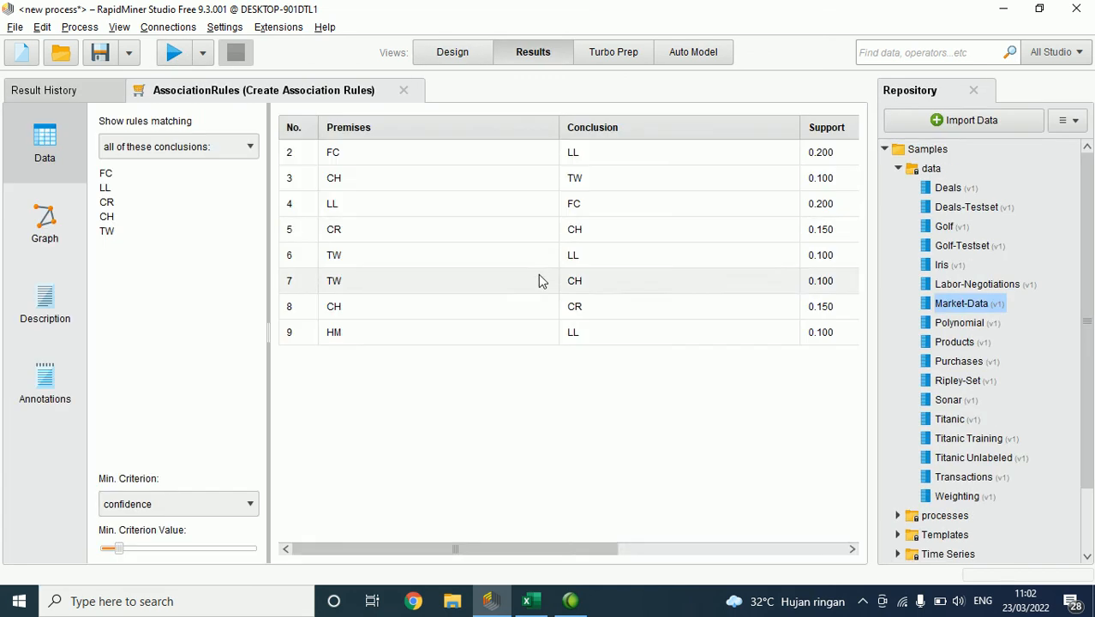
pyautogui.click(453, 53)
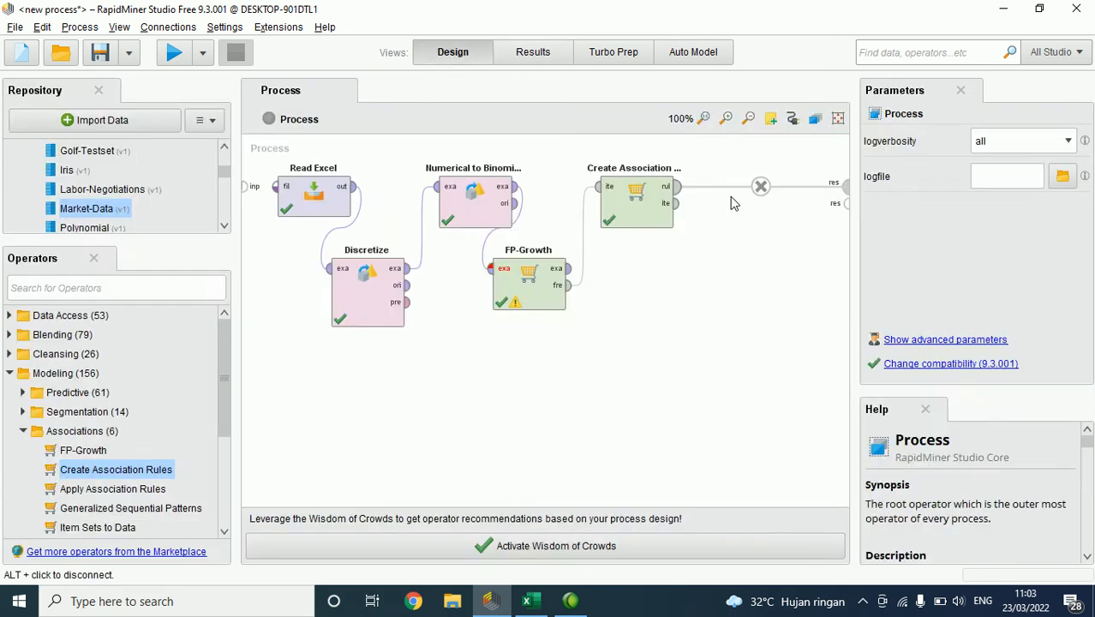
pyautogui.click(677, 203)
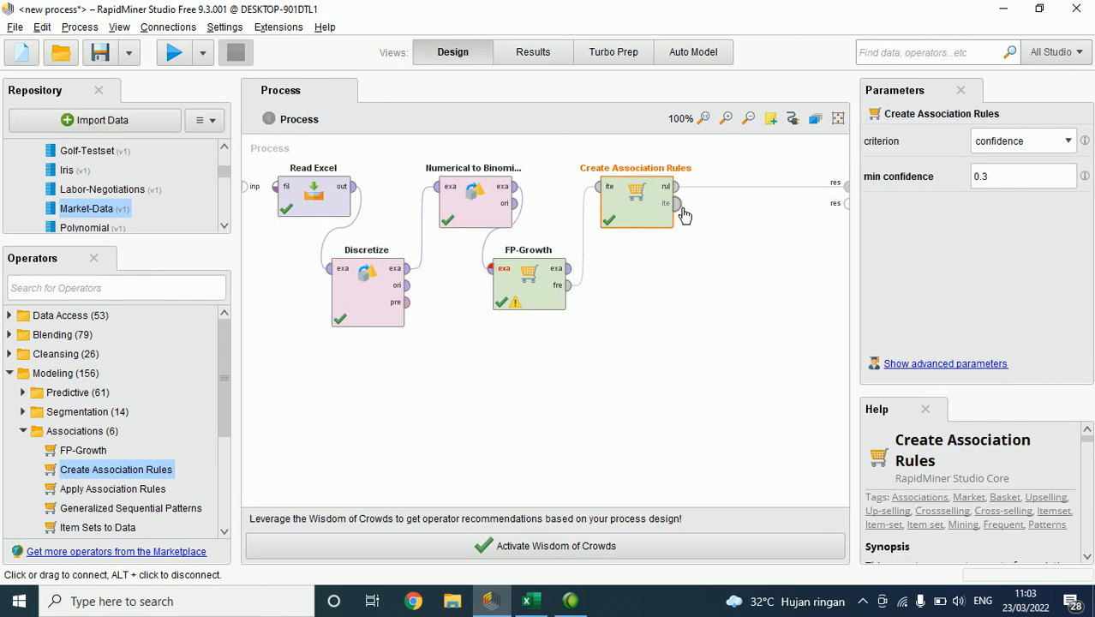
pyautogui.click(844, 203)
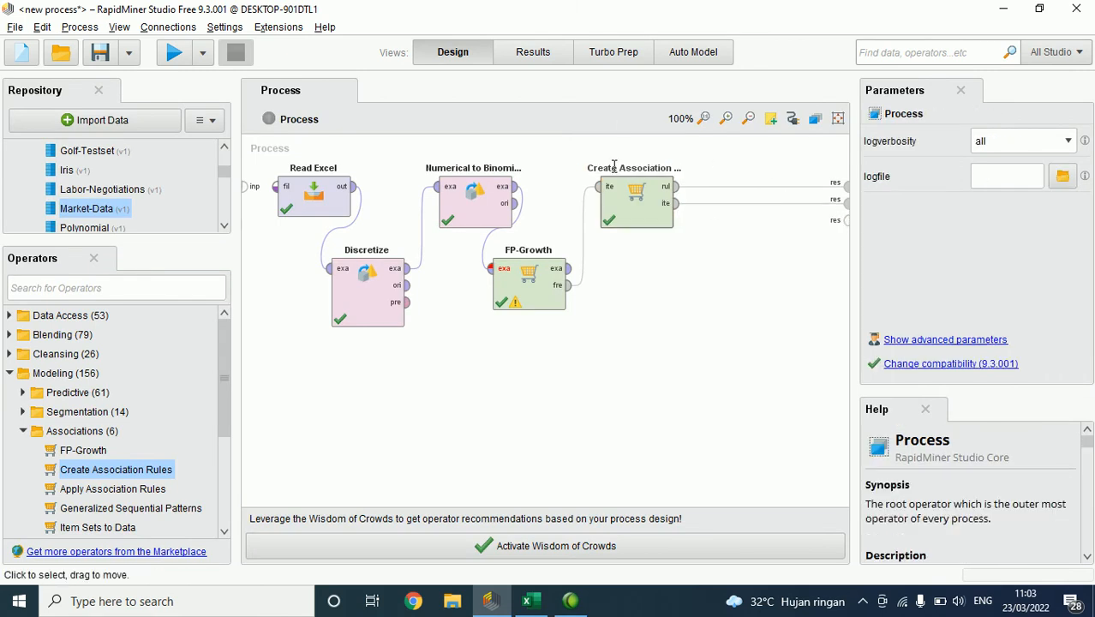
pyautogui.click(174, 55)
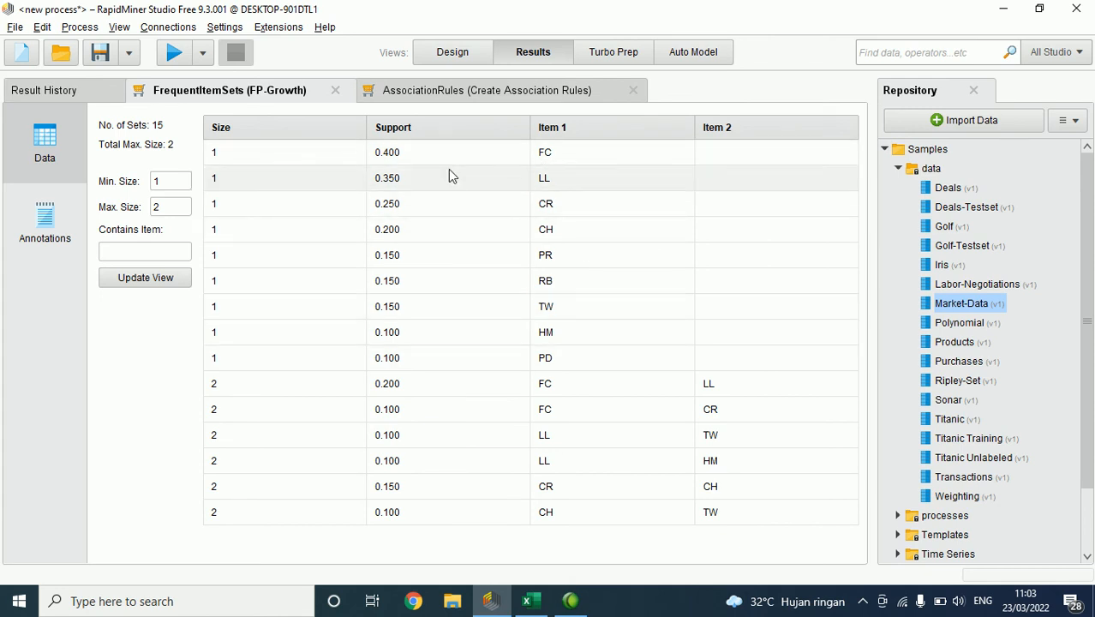
# - Check the min support of FP-Growth and min confidence of Create Association Rules against the frequent item sets and association rules results
pyautogui.click(449, 55)
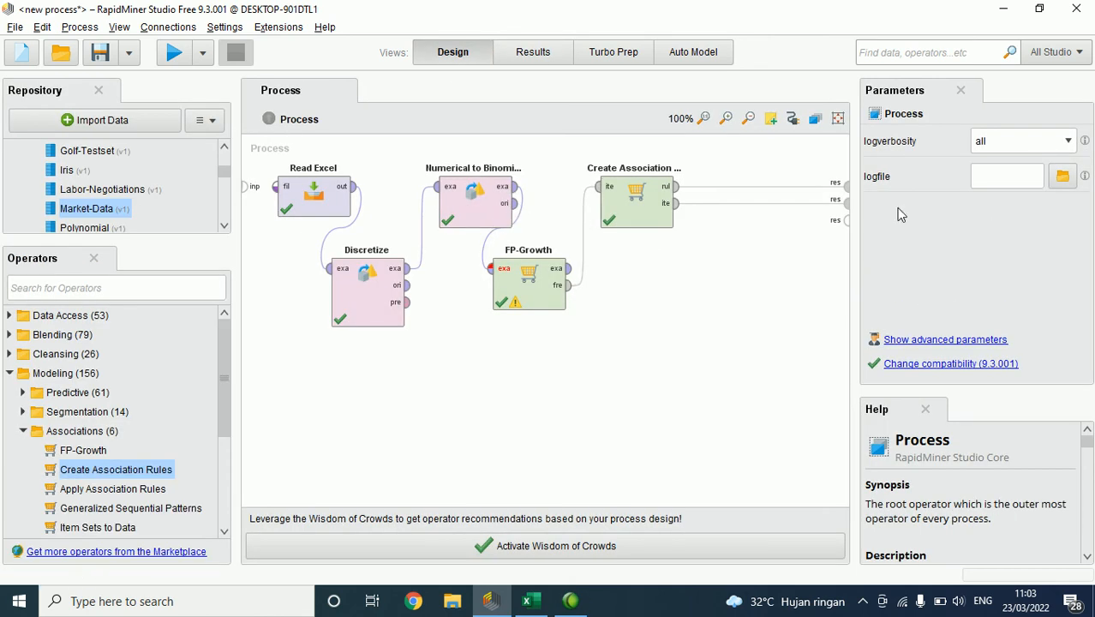
pyautogui.click(522, 274)
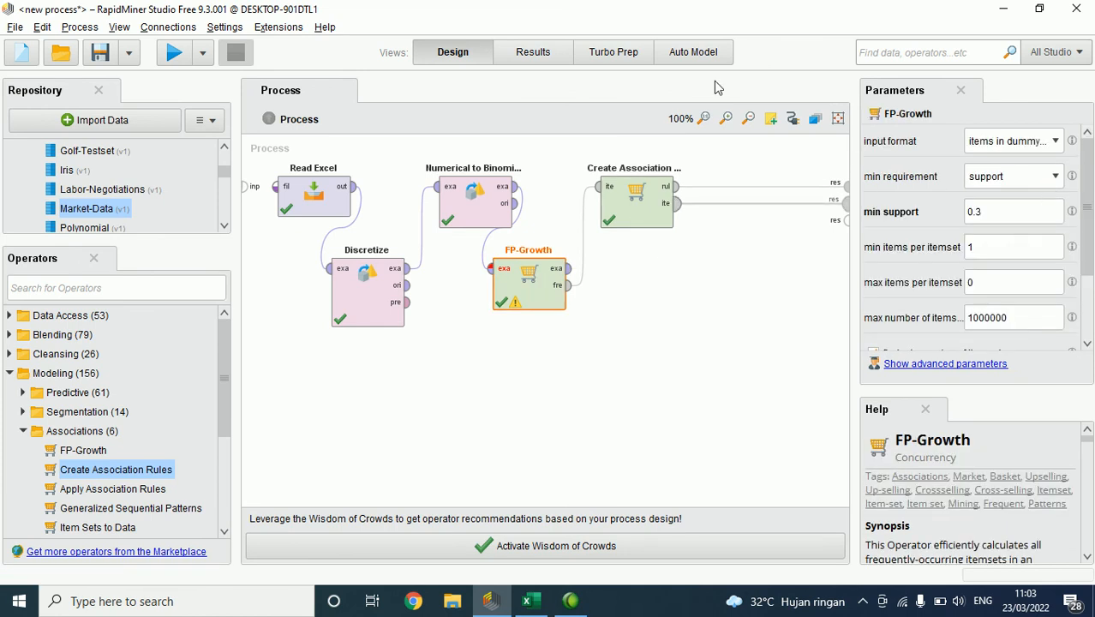
pyautogui.click(531, 53)
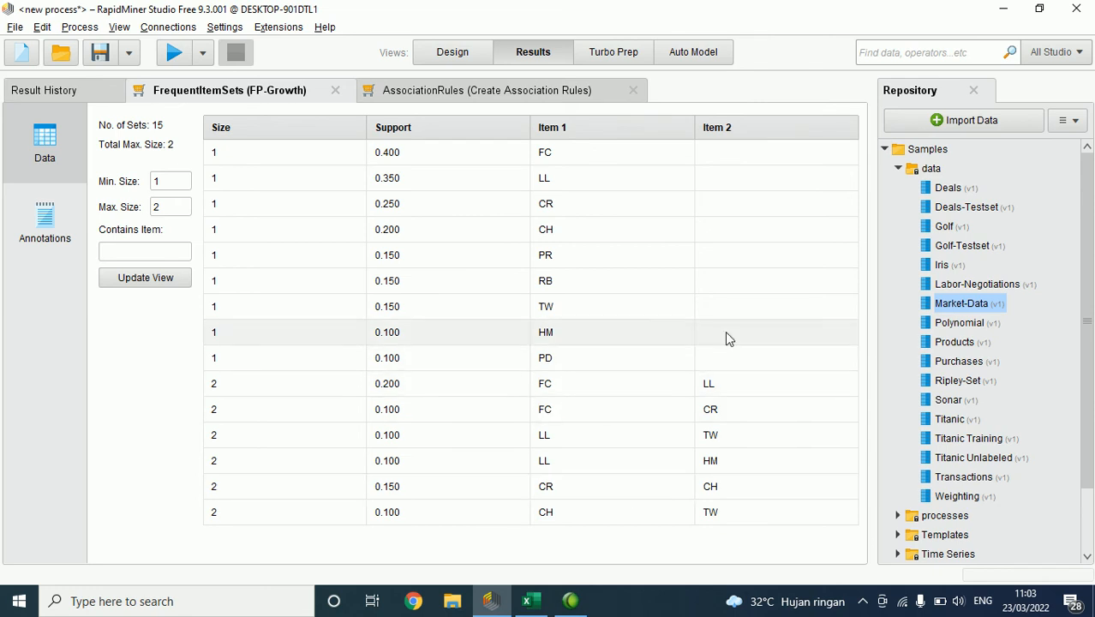
pyautogui.click(569, 93)
pyautogui.moveTo(598, 546); pyautogui.dragTo(820, 518)
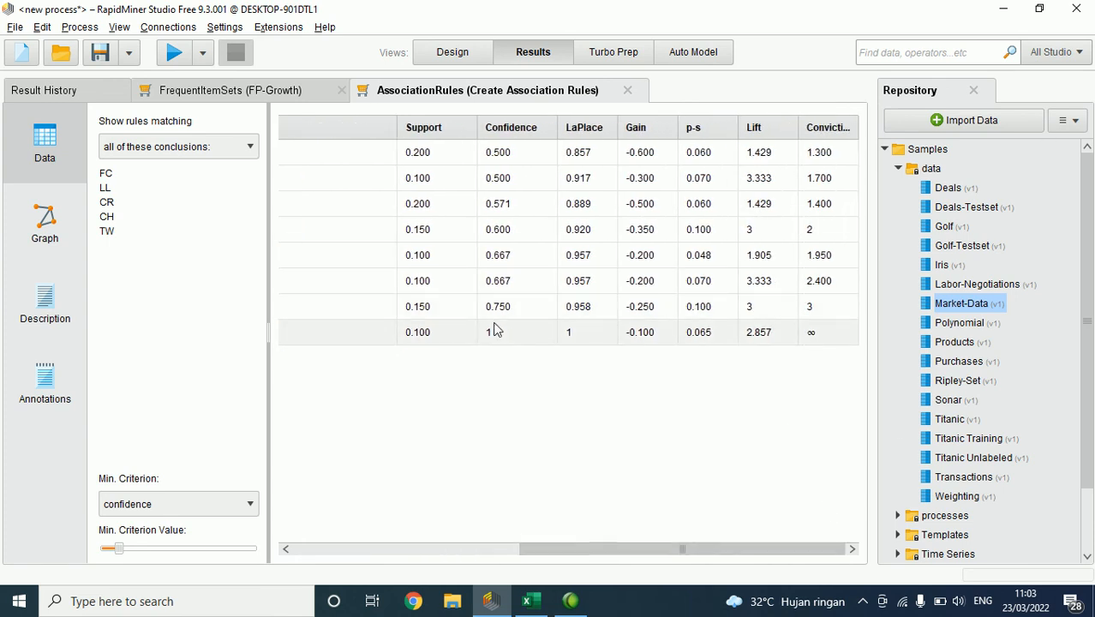
pyautogui.click(454, 51)
pyautogui.click(640, 214)
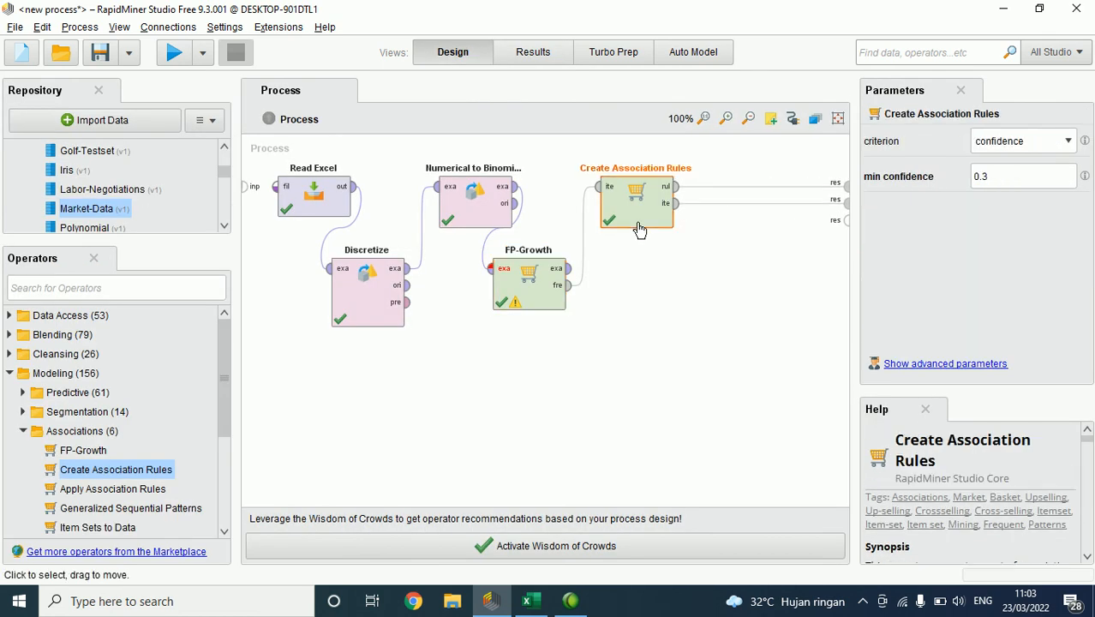
pyautogui.click(556, 53)
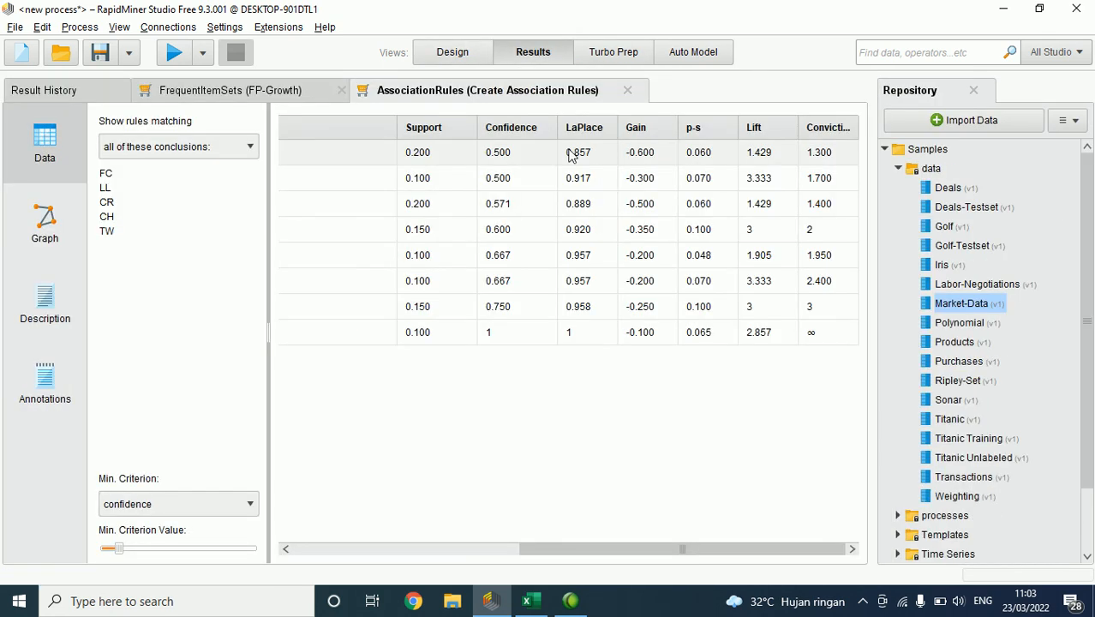
# - Examine the conclusions, confidence values and premises of the rules in the association rules result
pyautogui.moveTo(711, 547); pyautogui.dragTo(624, 515)
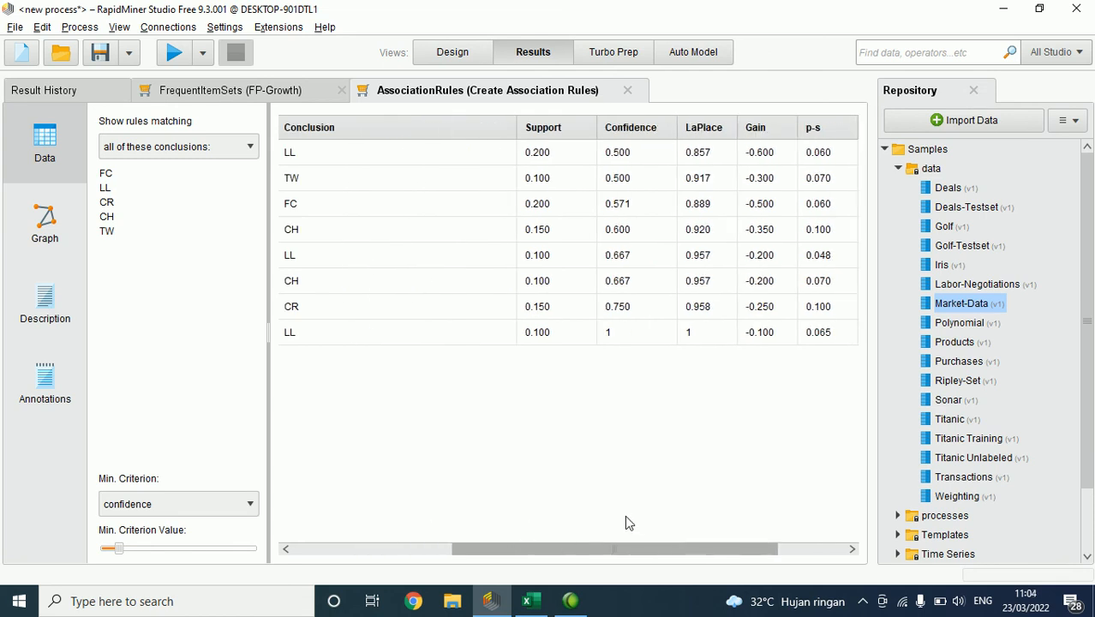
pyautogui.moveTo(315, 156); pyautogui.dragTo(390, 334)
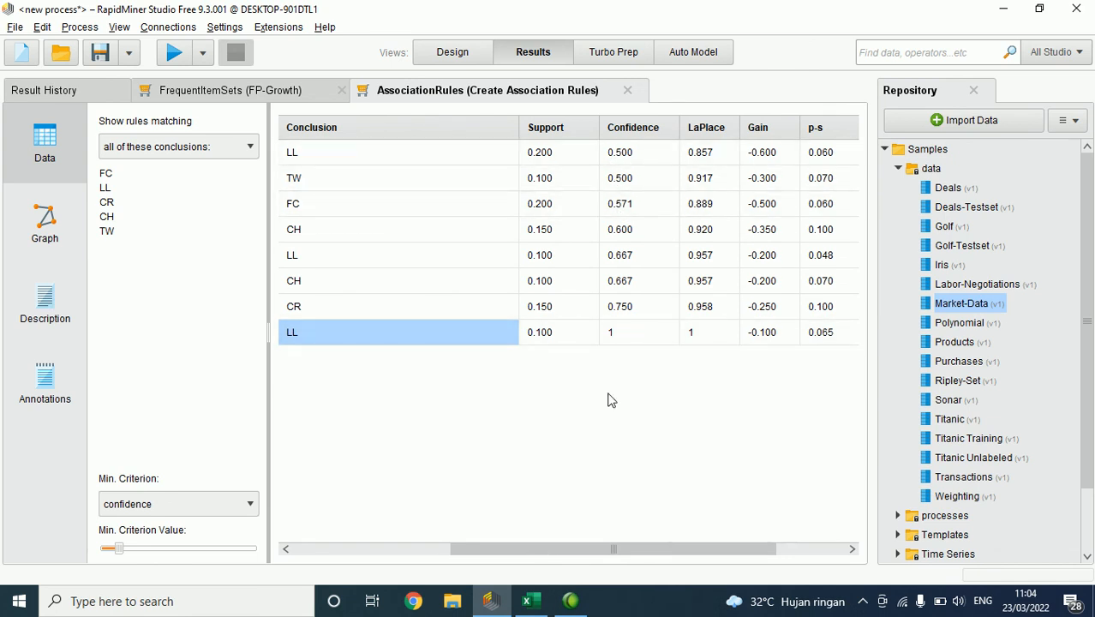
pyautogui.moveTo(630, 547); pyautogui.dragTo(434, 513)
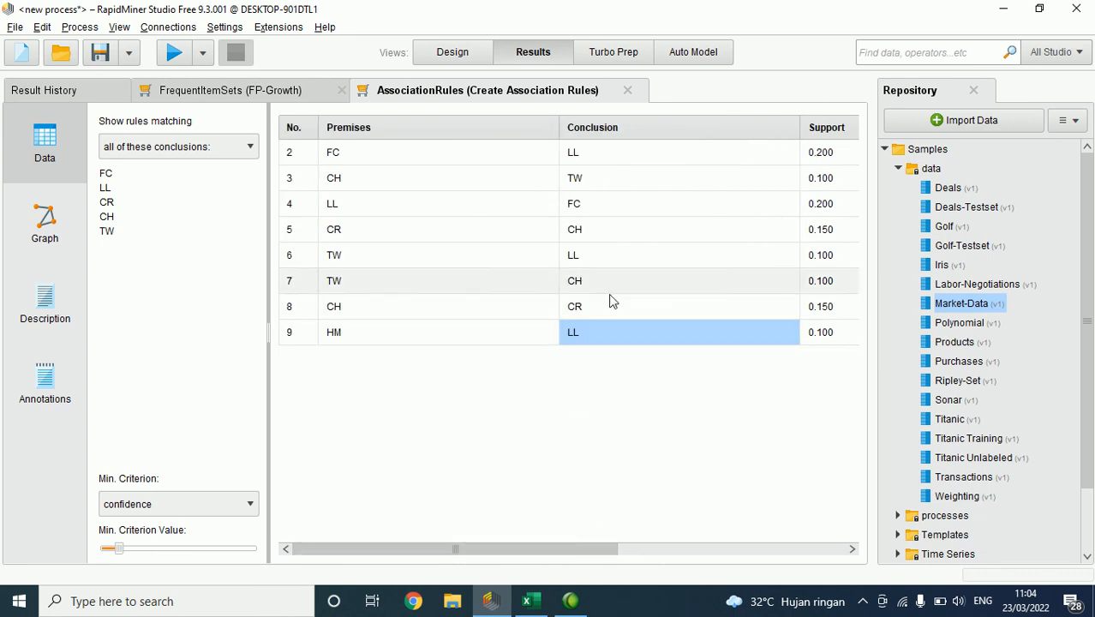
pyautogui.click(452, 51)
pyautogui.click(533, 51)
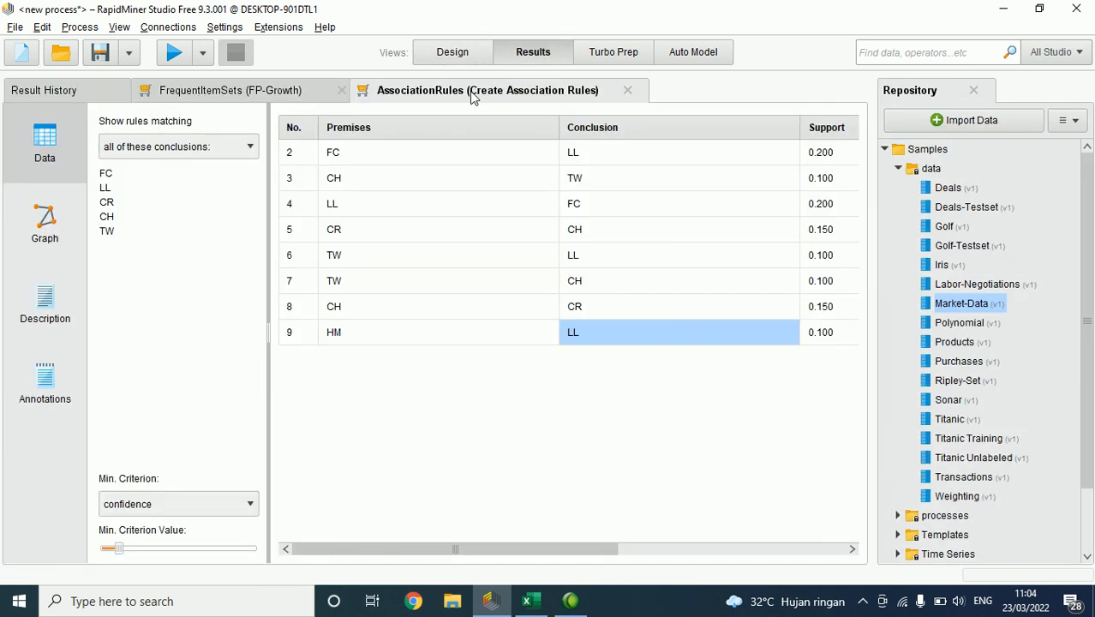
# - Compare the frequent item sets with the support, confidence and lift of the association rules, and return to the process design
pyautogui.click(255, 101)
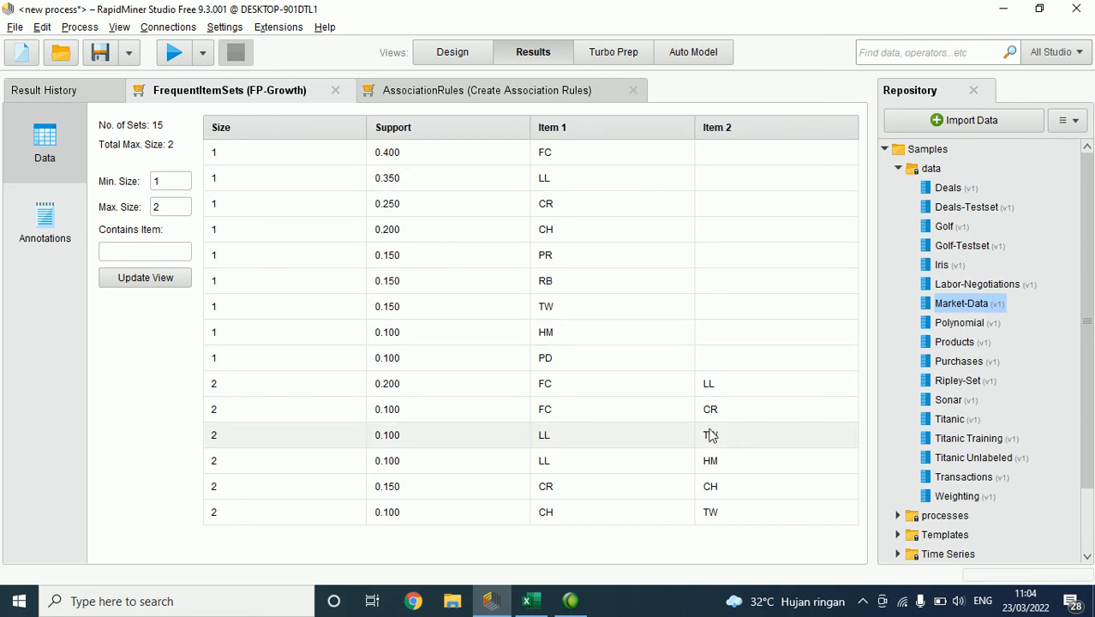
pyautogui.click(522, 91)
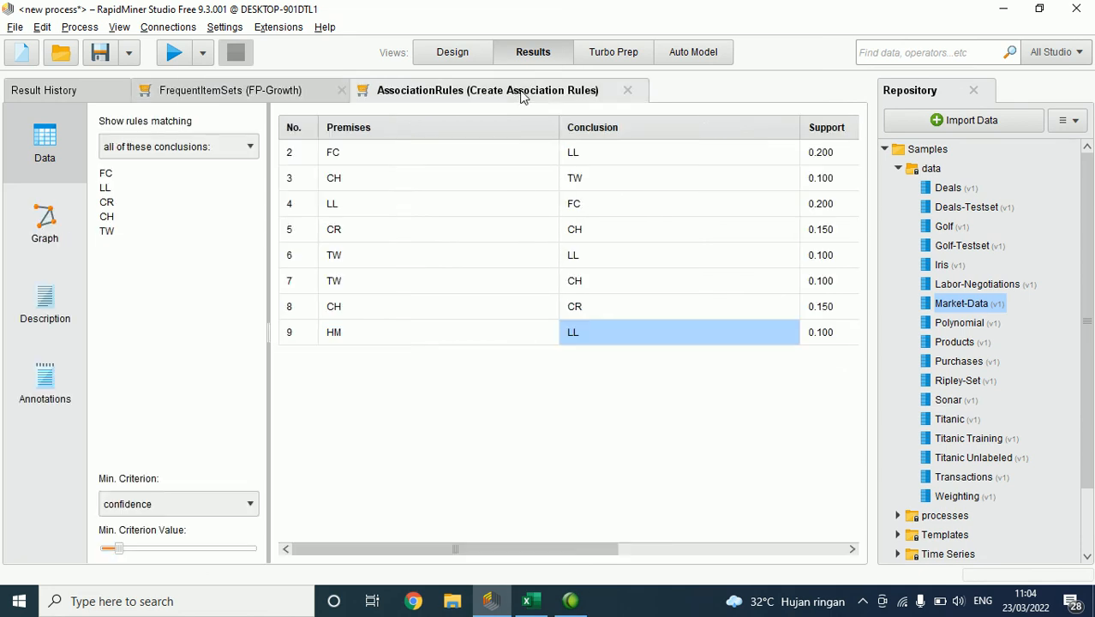
pyautogui.moveTo(582, 547); pyautogui.dragTo(840, 524)
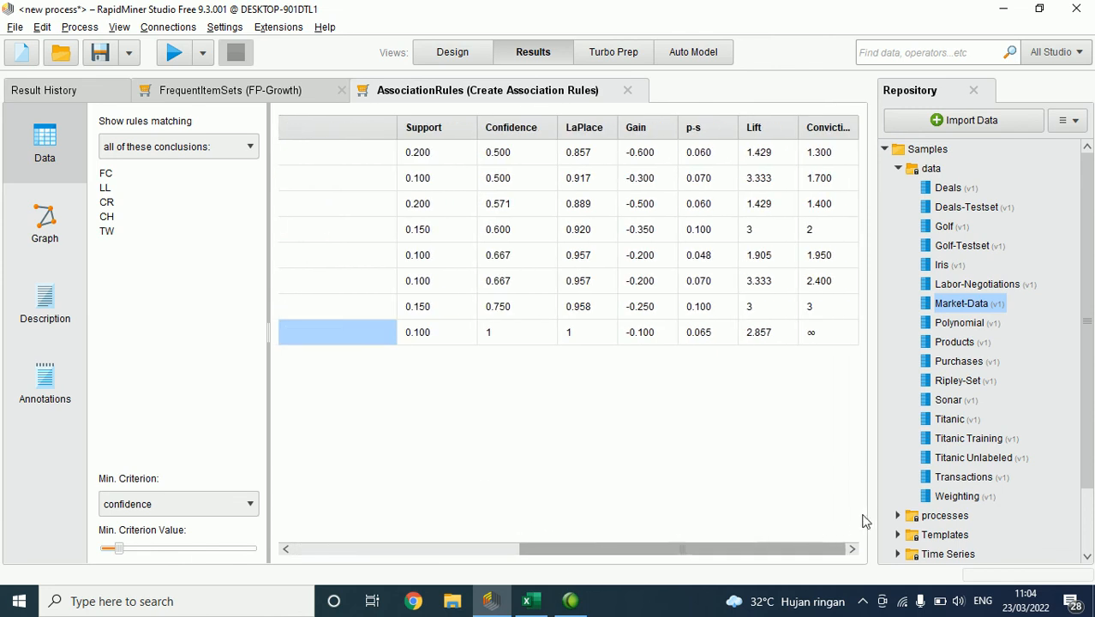
pyautogui.click(242, 89)
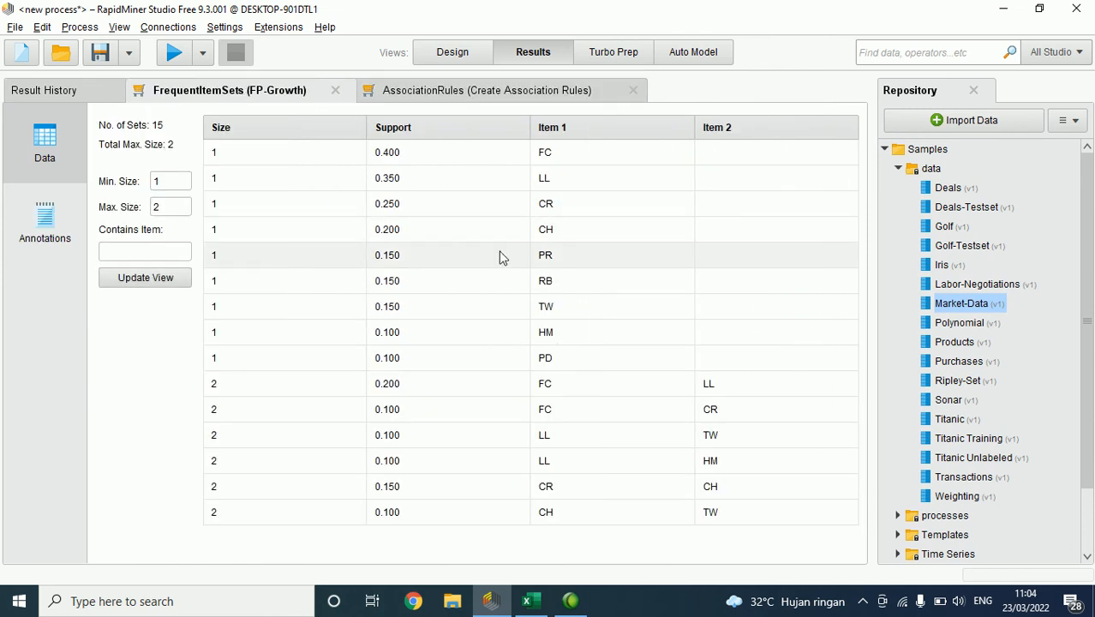
pyautogui.click(474, 92)
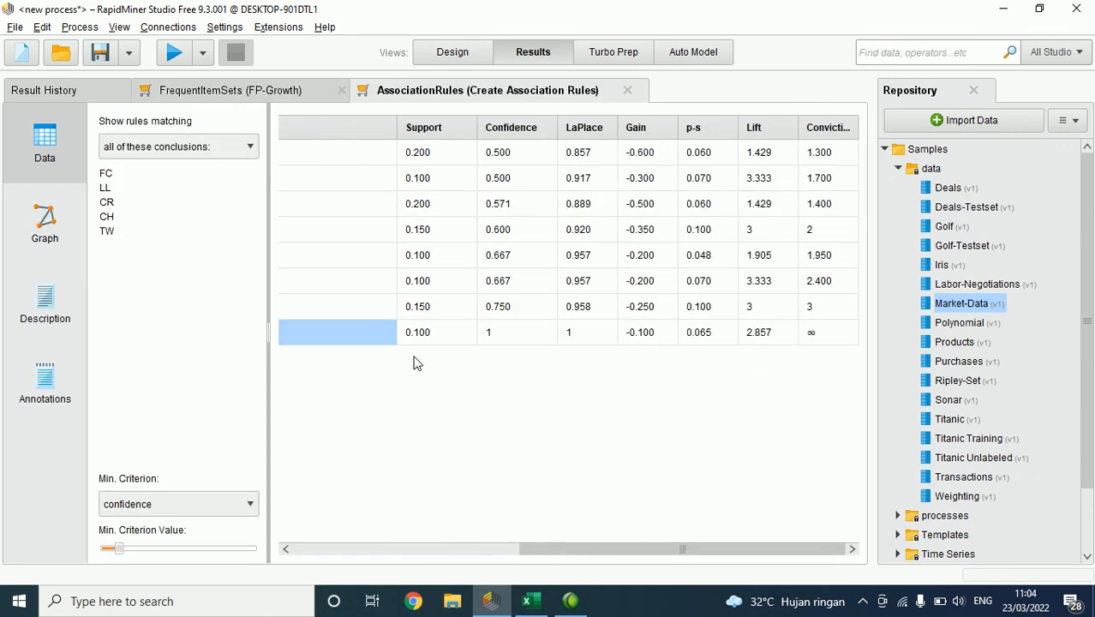
pyautogui.moveTo(547, 542); pyautogui.dragTo(670, 484)
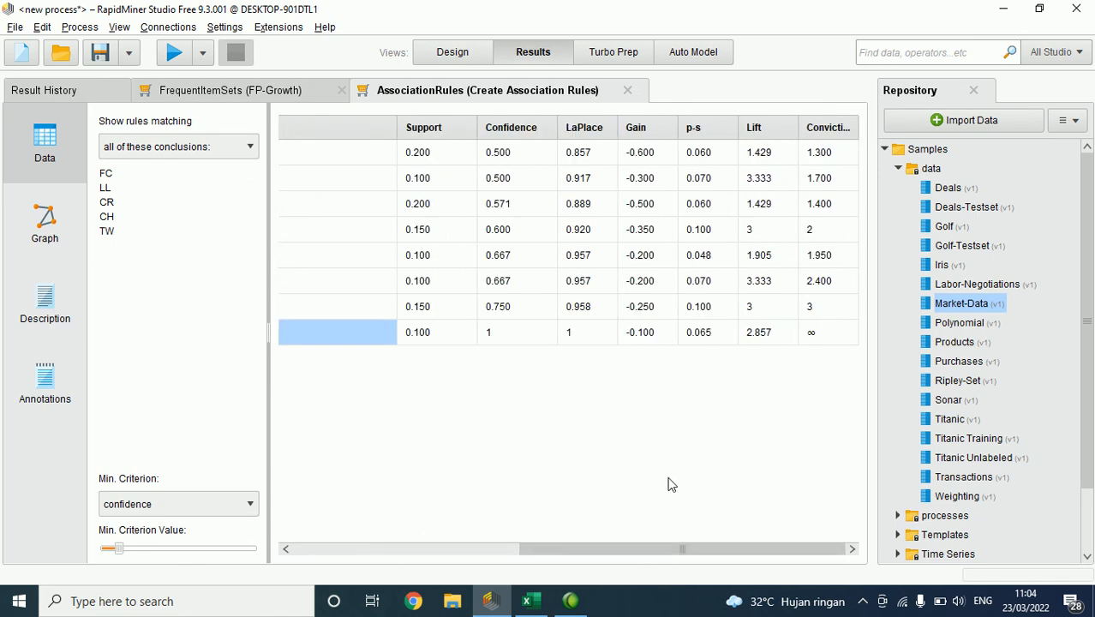
pyautogui.click(443, 53)
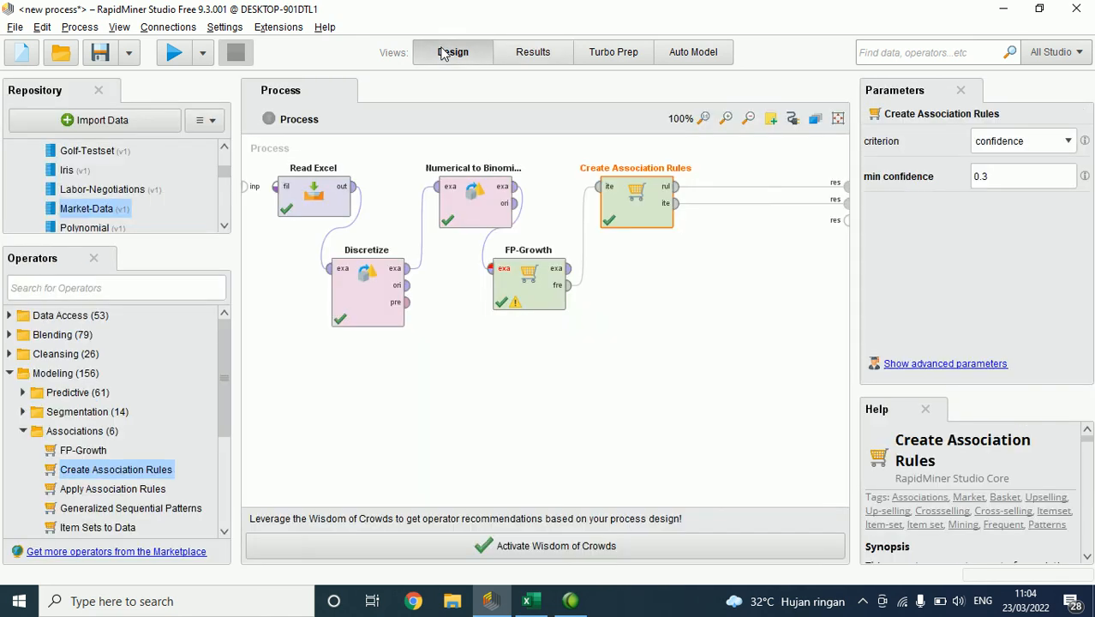